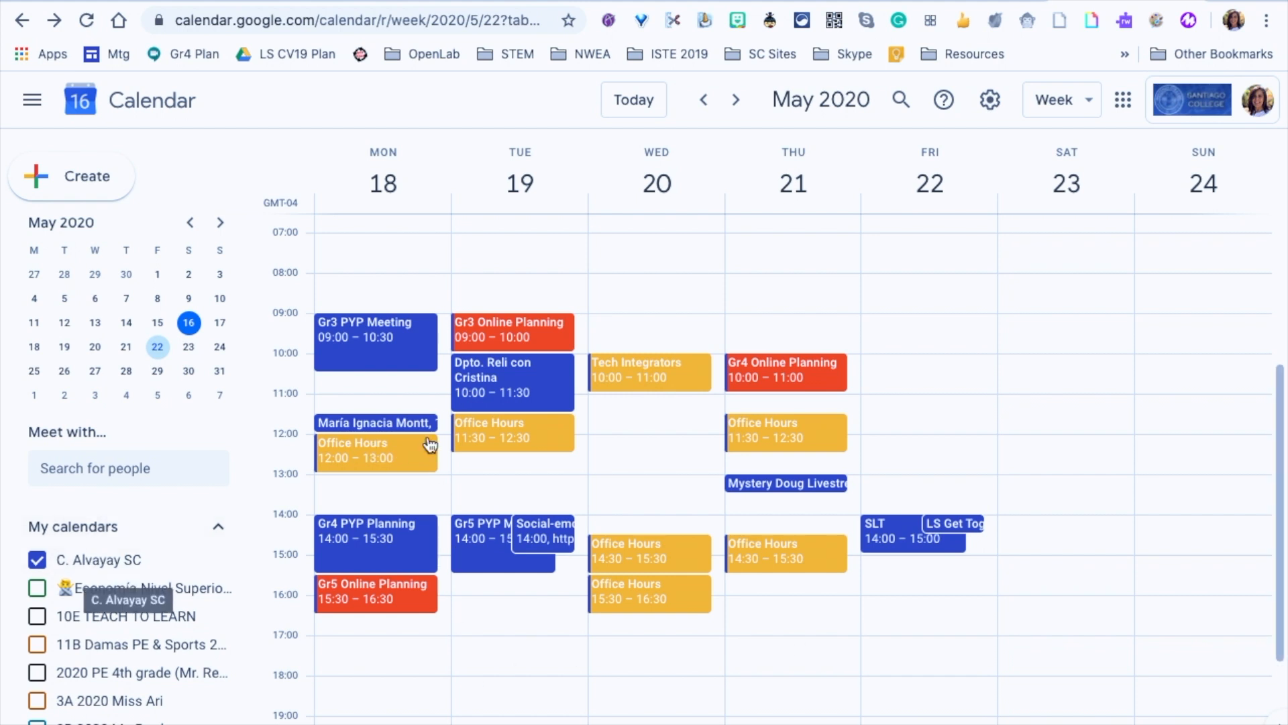
Step: Create an appointment-slots entry titled "Available Slot" on Monday, May 18, starting at 08:00
{"action": "scroll", "coordinate": [470, 421], "scroll_direction": "up", "scroll_amount": 2}
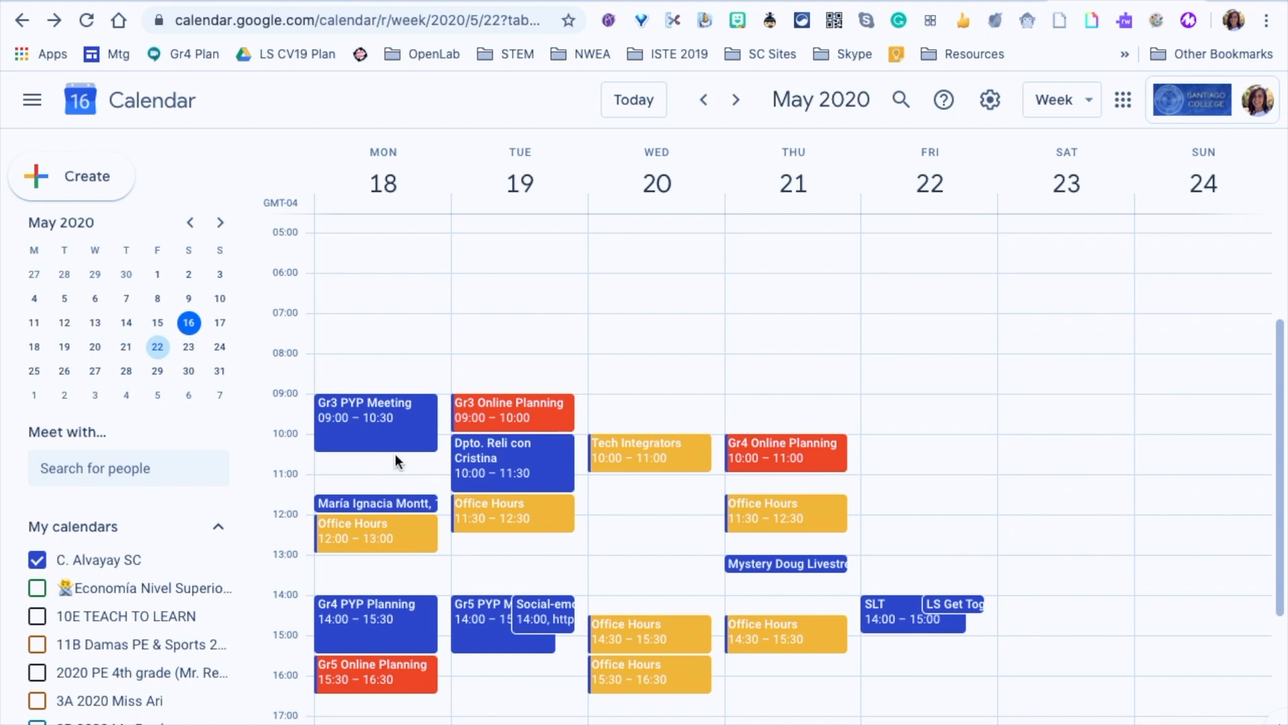
{"action": "left_click", "coordinate": [328, 366]}
{"action": "type", "text": "Avai"}
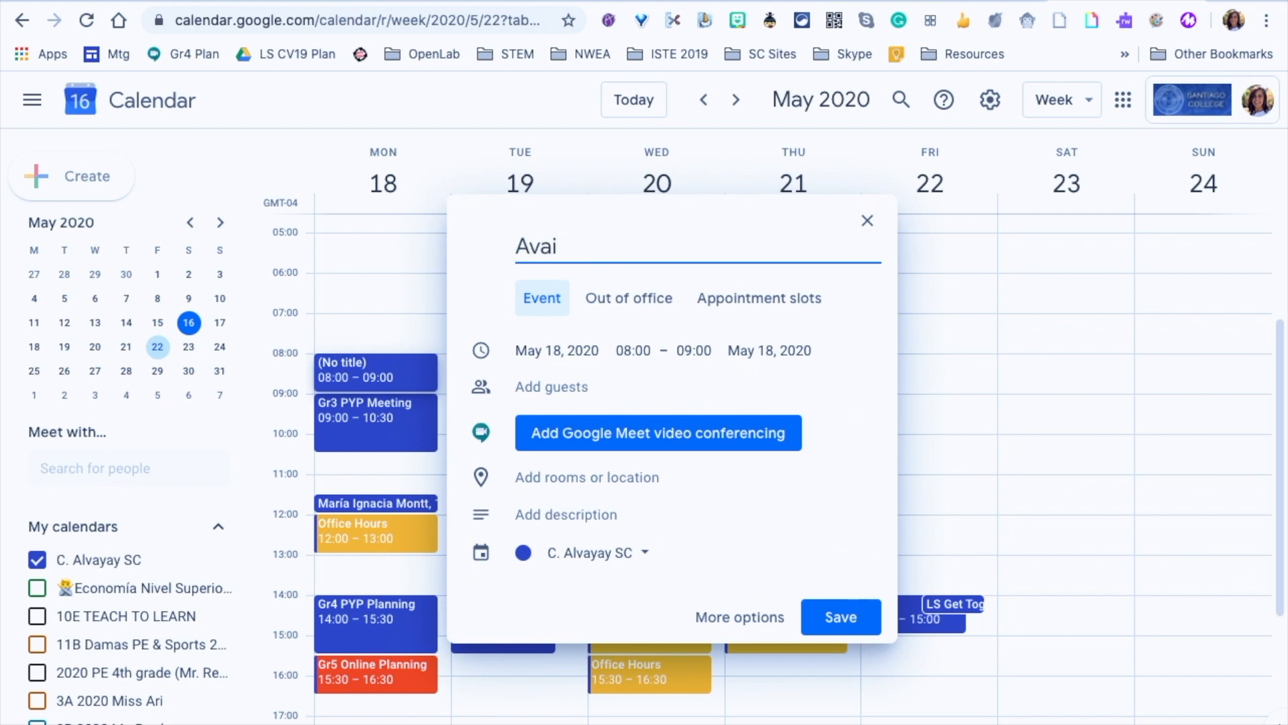
{"action": "type", "text": "lable Slot"}
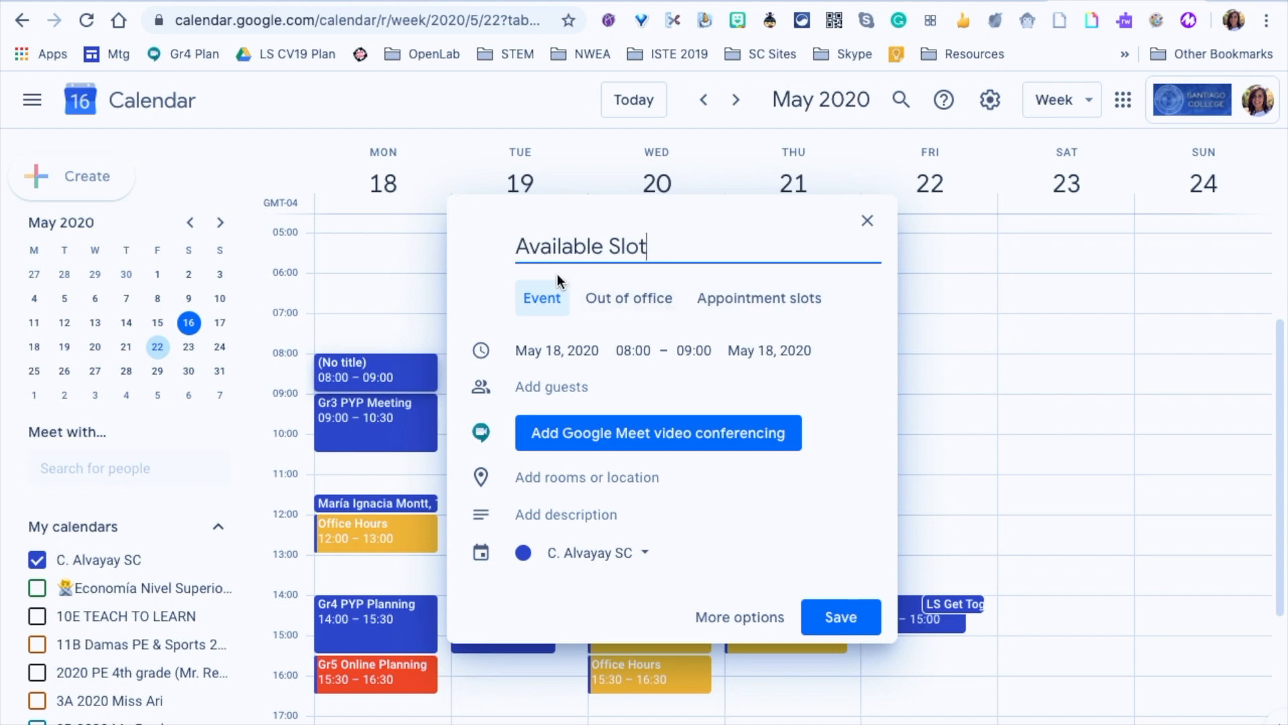
{"action": "left_click", "coordinate": [766, 303]}
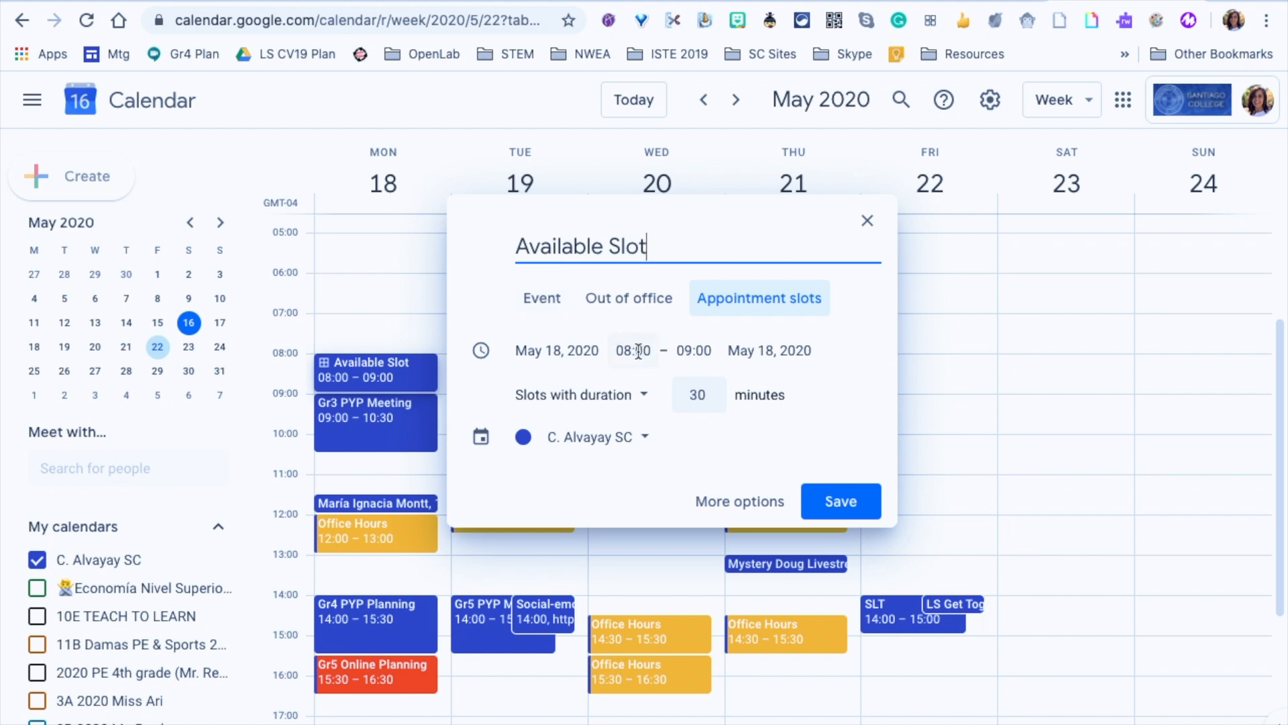
Step: Set the end time of Monday's 08:00 appointment slot to 08:20
{"action": "left_click", "coordinate": [691, 348]}
{"action": "scroll", "coordinate": [710, 393], "scroll_direction": "up", "scroll_amount": 1}
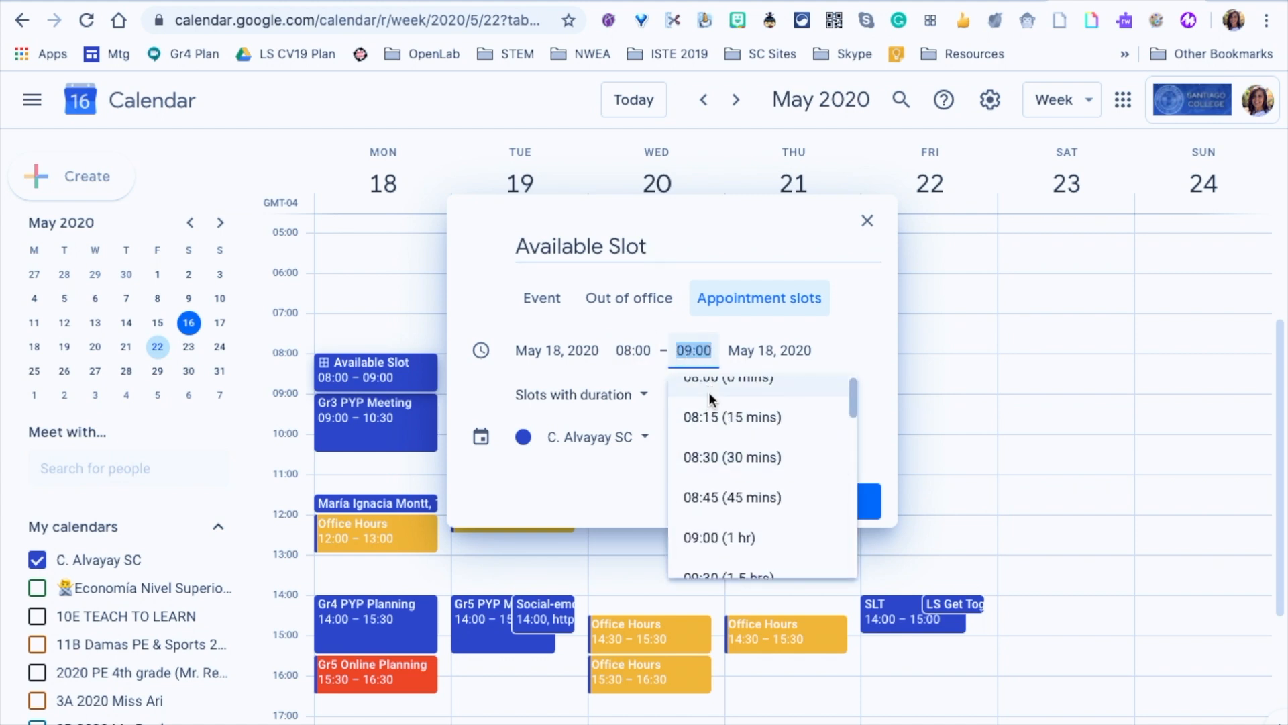
{"action": "left_click", "coordinate": [721, 457]}
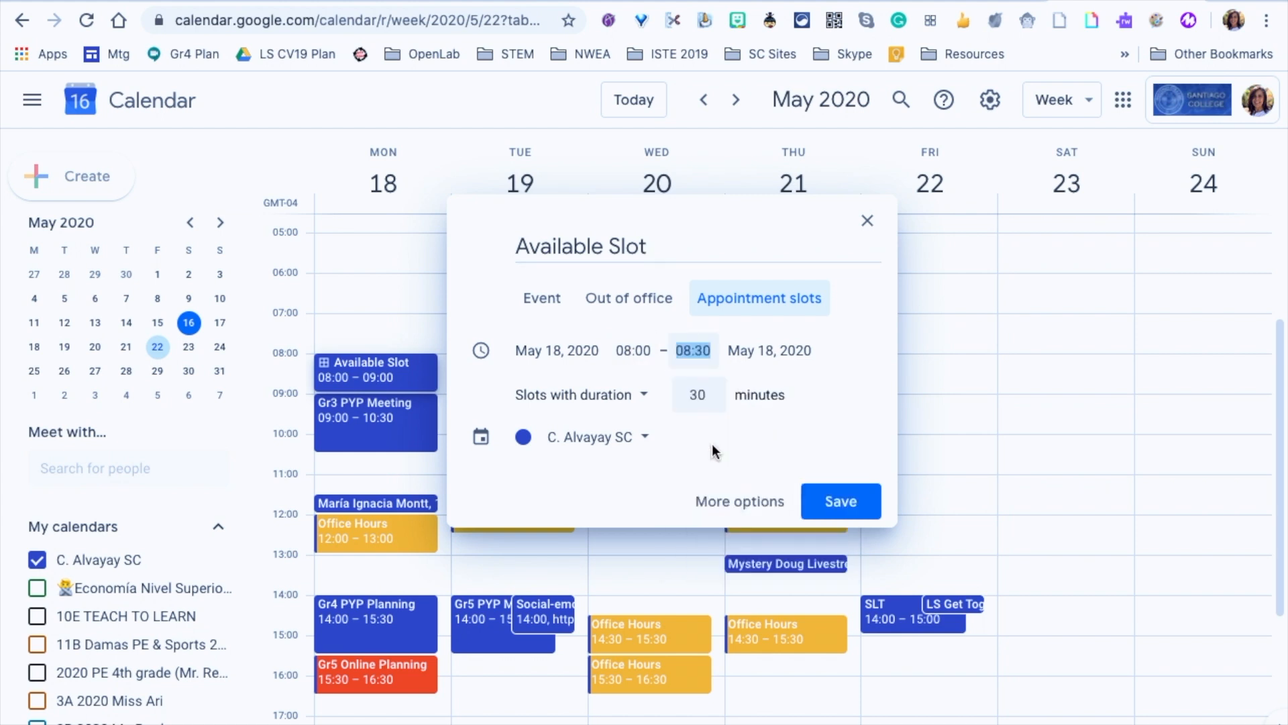
{"action": "left_click", "coordinate": [702, 352]}
{"action": "type", "text": "08:20"}
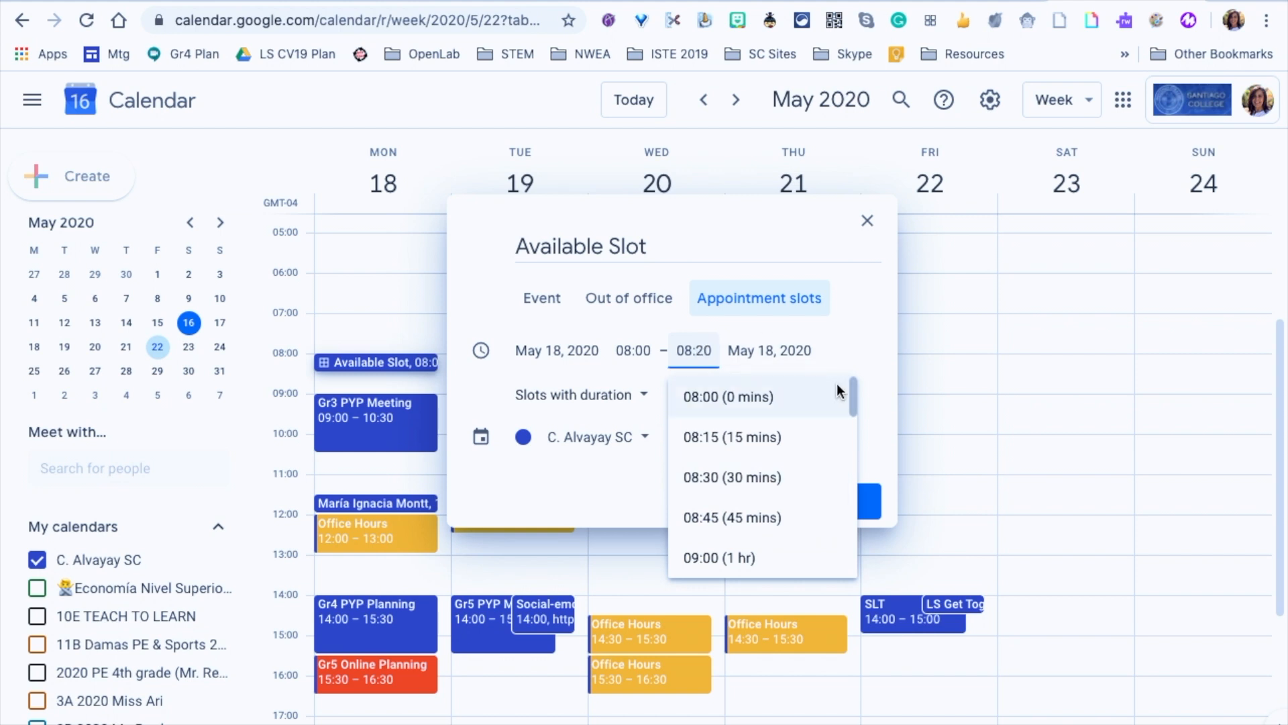
{"action": "left_click", "coordinate": [849, 349]}
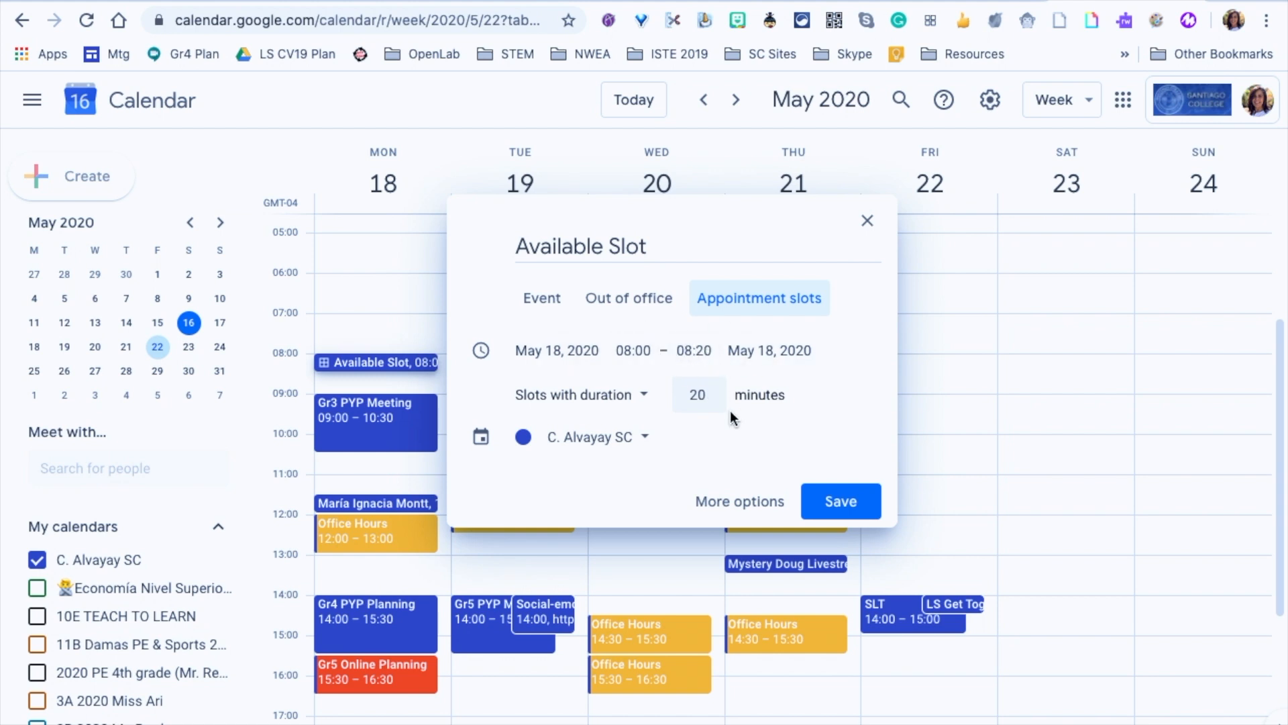
Step: In the full event options, repeat the slot every weekday (Monday to Friday) and open the custom recurrence settings
{"action": "left_click", "coordinate": [756, 506]}
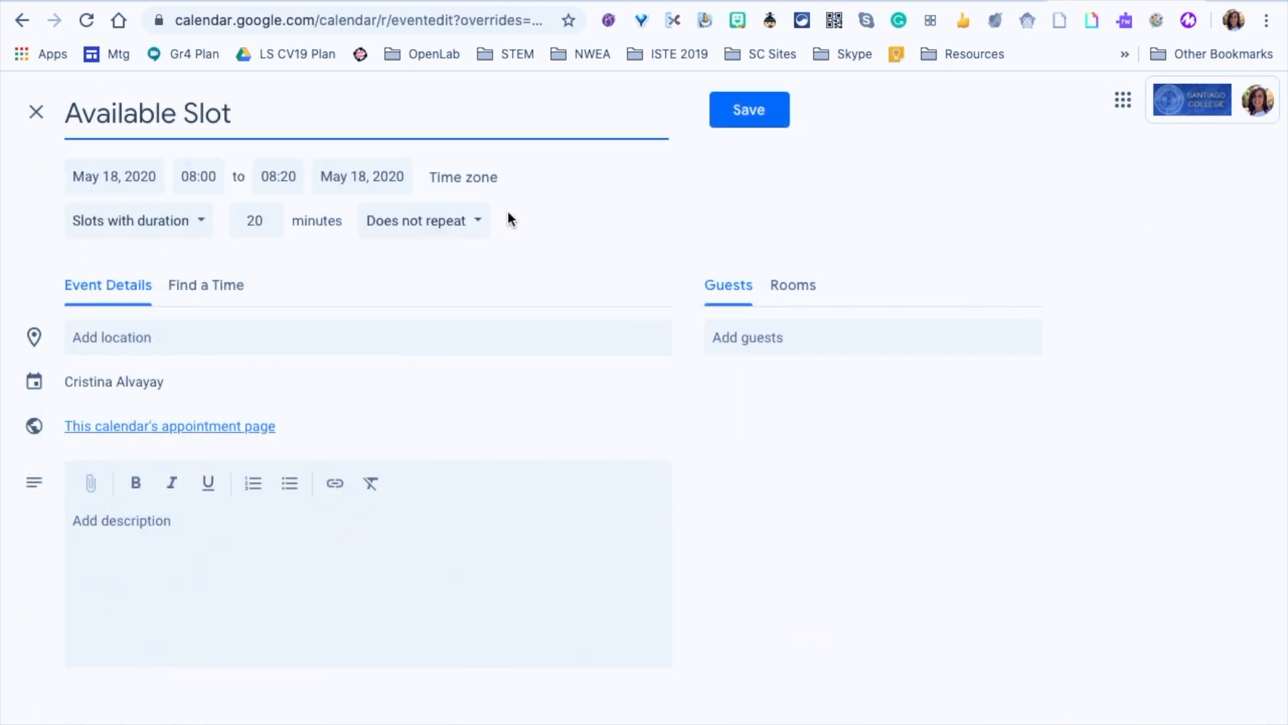
{"action": "left_click", "coordinate": [481, 226]}
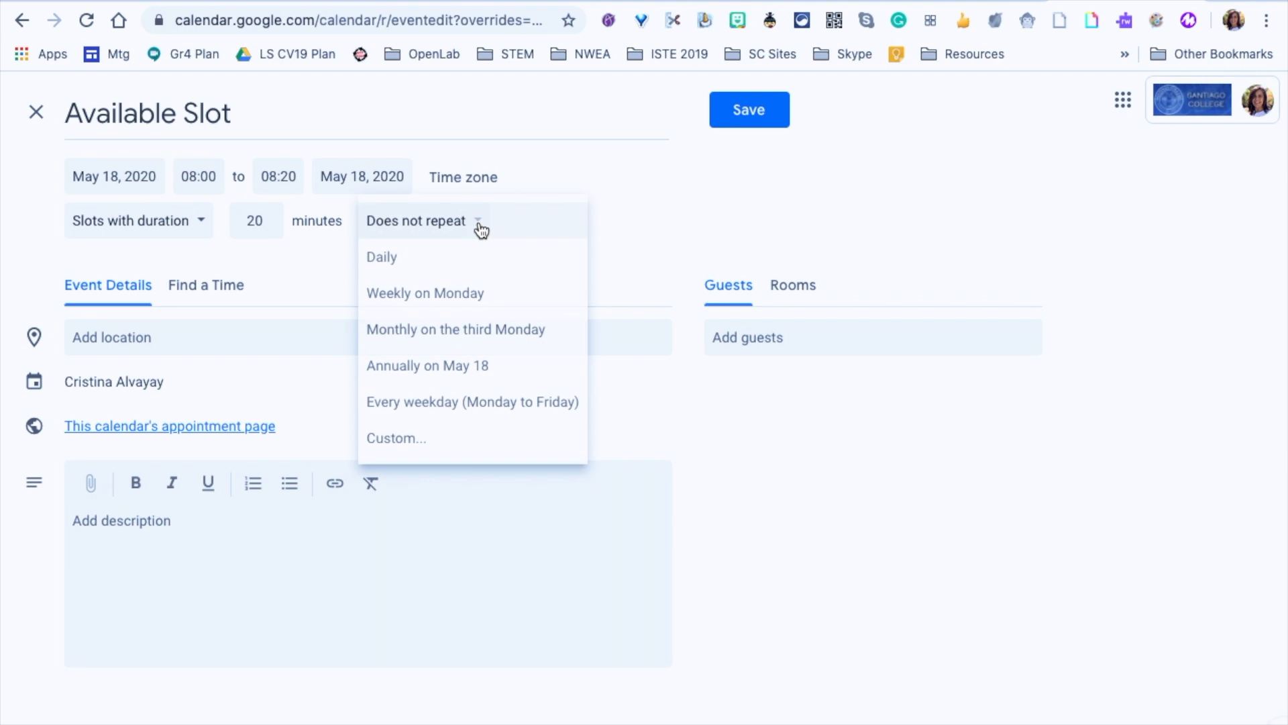
{"action": "left_click", "coordinate": [465, 397]}
{"action": "left_click", "coordinate": [526, 224]}
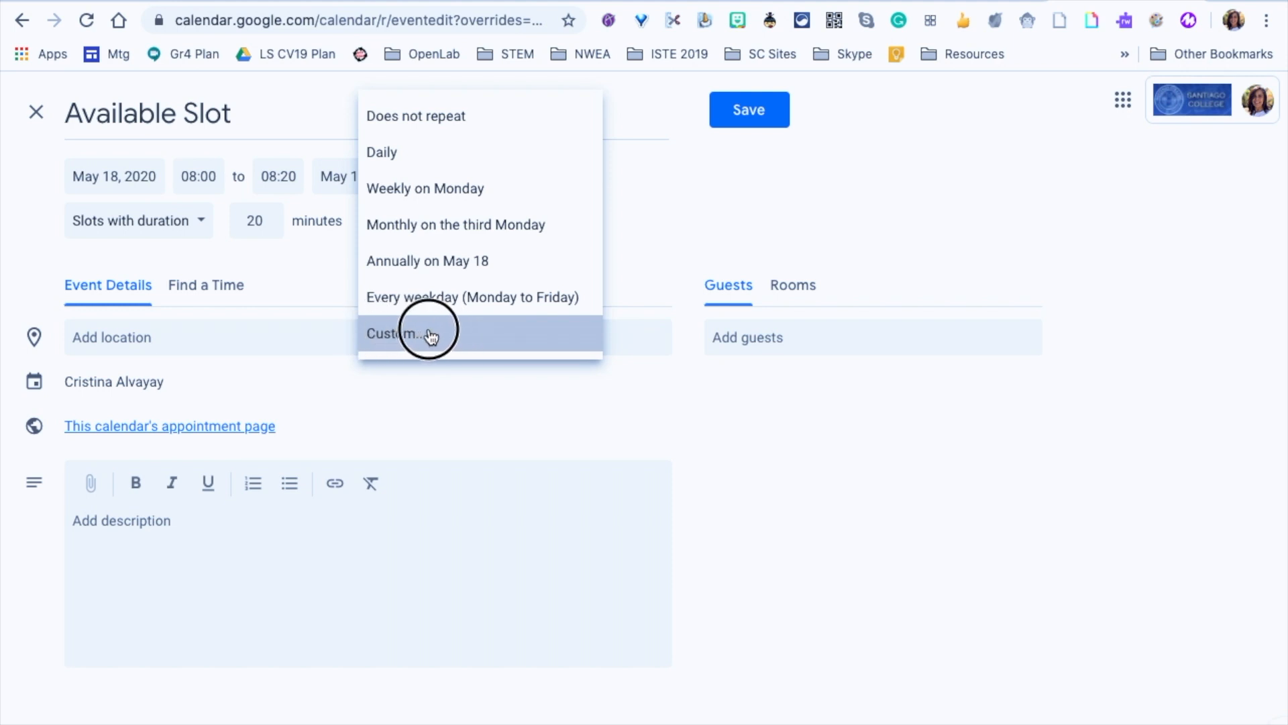
{"action": "left_click", "coordinate": [429, 335]}
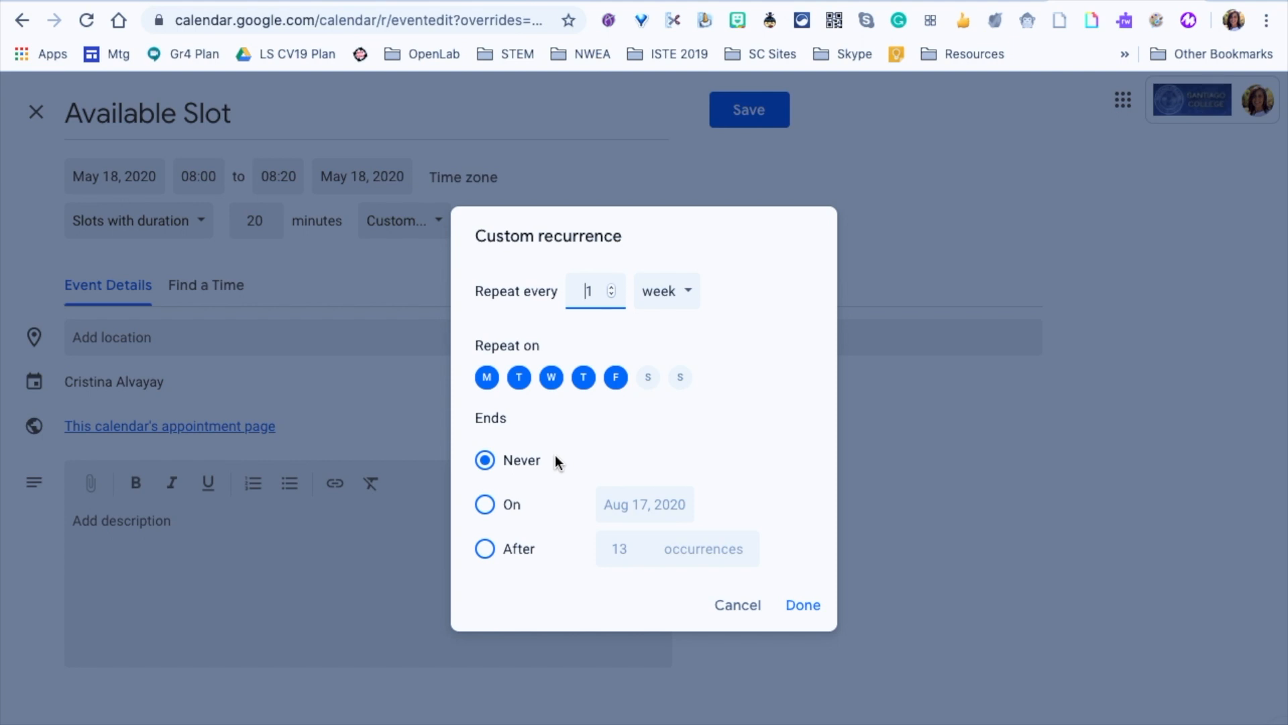
Step: Set the weekday recurrence to end on May 29, 2020 and apply it to the 08:00 slot
{"action": "left_click", "coordinate": [502, 509]}
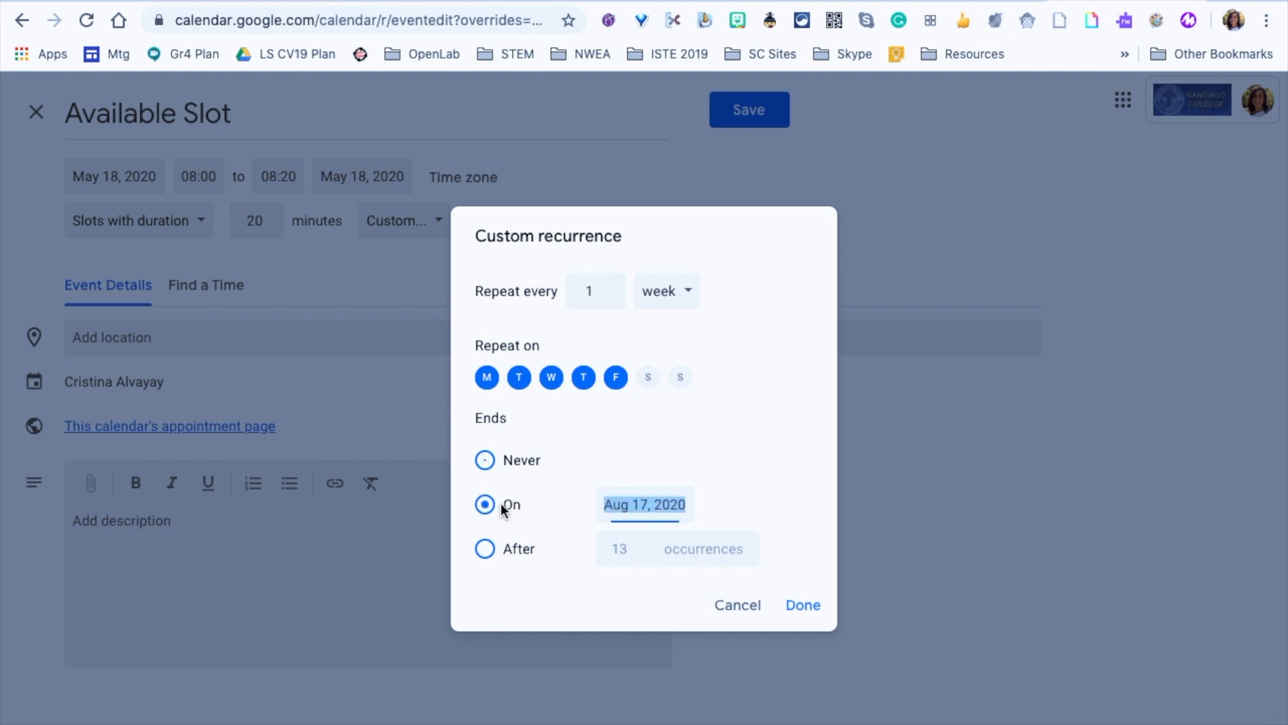
{"action": "left_click", "coordinate": [640, 500]}
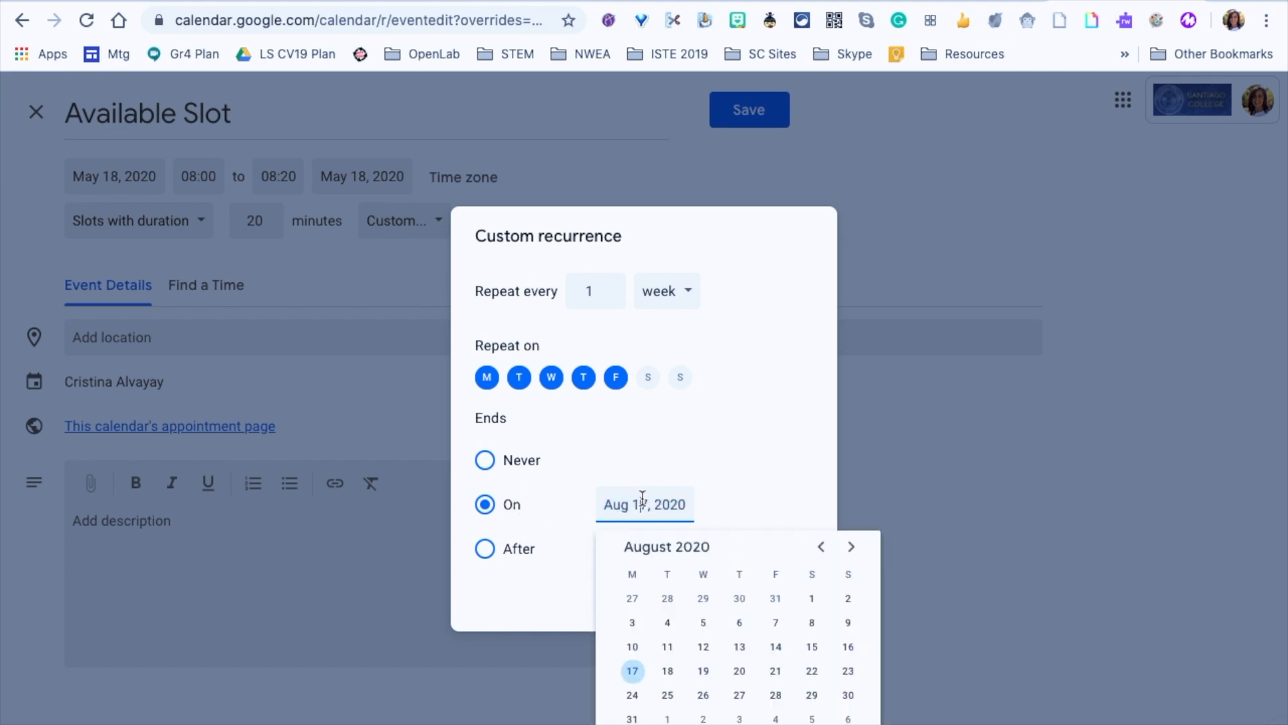
{"action": "left_click", "coordinate": [824, 548]}
{"action": "left_click", "coordinate": [824, 547]}
{"action": "left_click", "coordinate": [824, 547]}
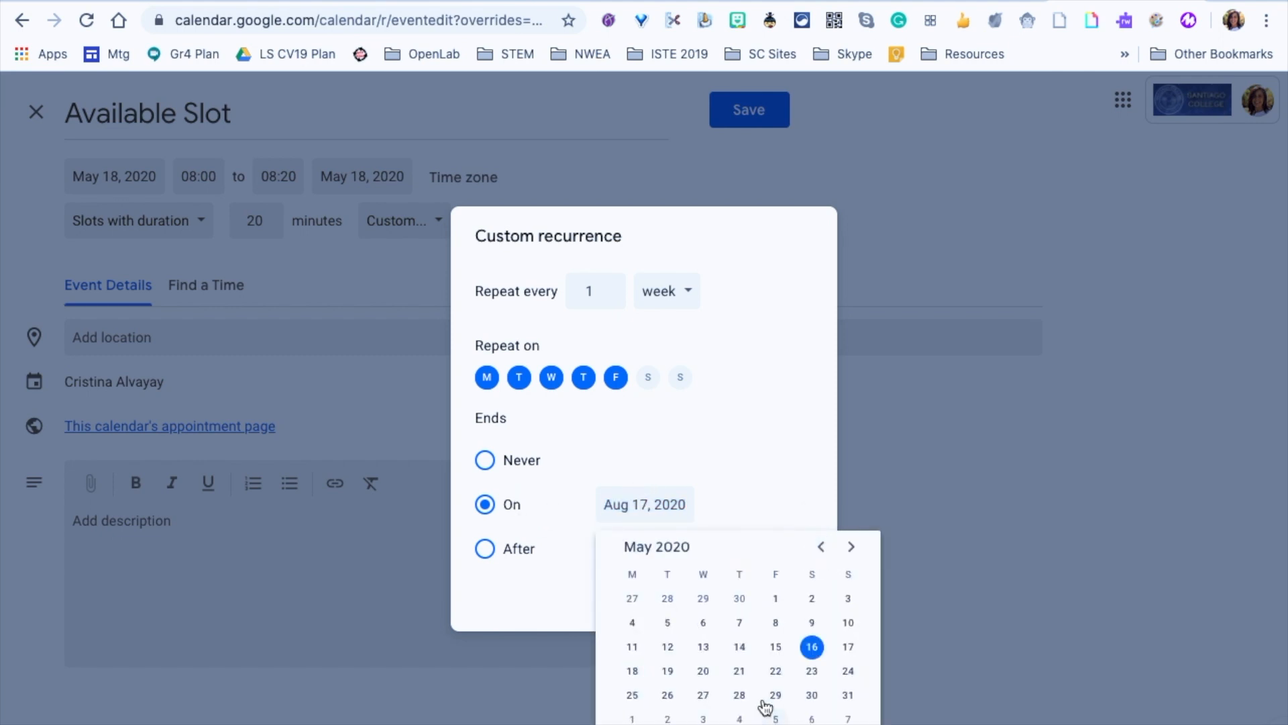
{"action": "left_click", "coordinate": [779, 699]}
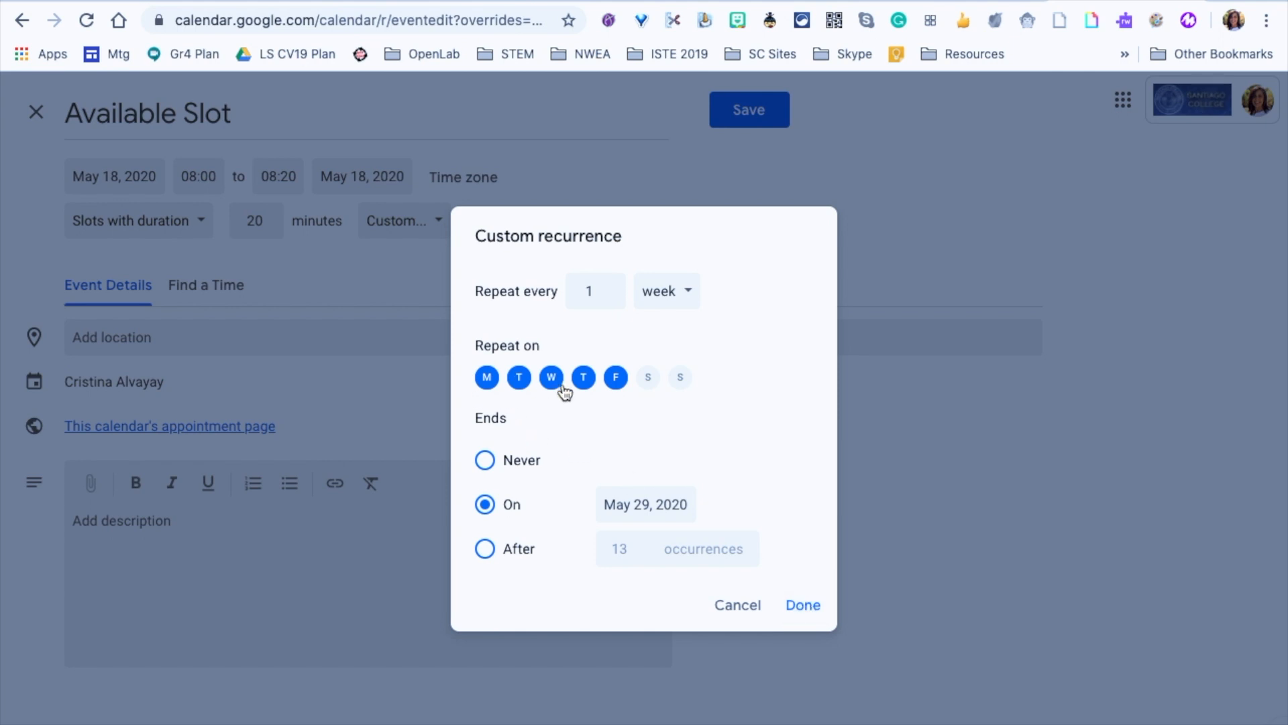
{"action": "left_click", "coordinate": [802, 607]}
Step: Enter "I will send you the link to our meet at the time of our meeting" as the location and save the slot
{"action": "left_click", "coordinate": [267, 339]}
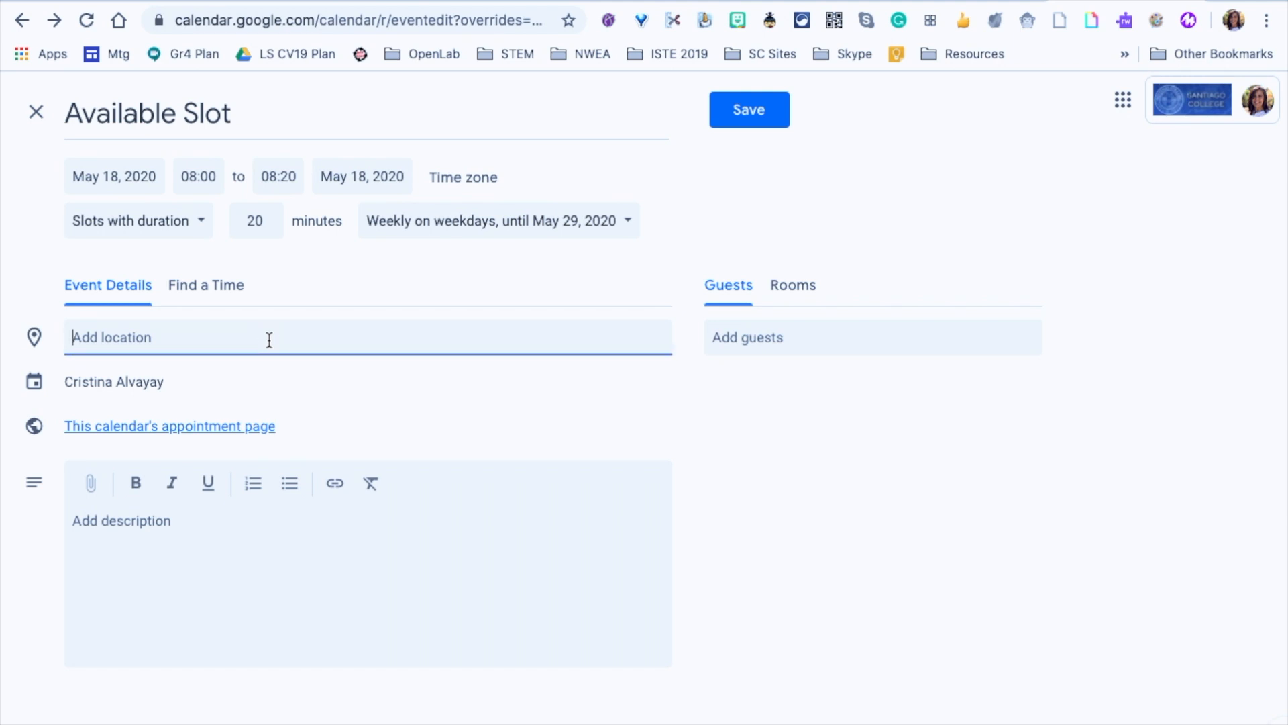
{"action": "type", "text": "I will send you the link to our meet at the time "}
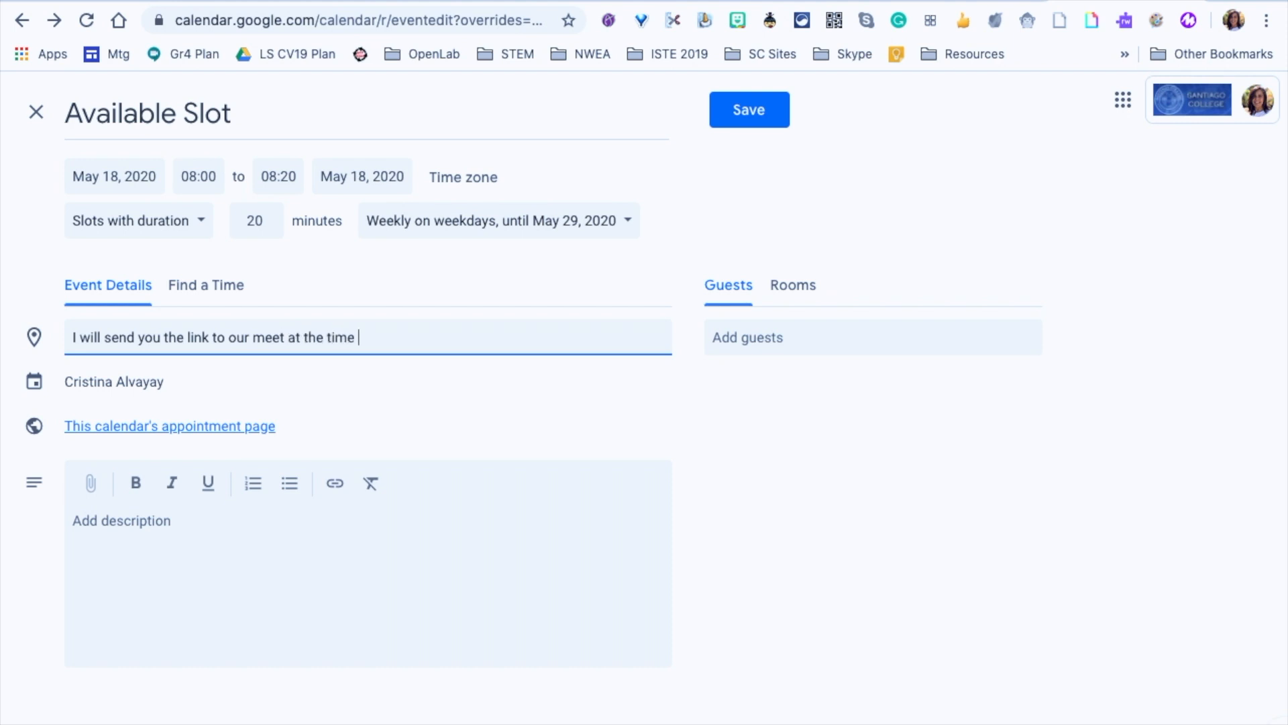
{"action": "type", "text": "of oour mee"}
{"action": "type", "text": "ur "}
{"action": "type", "text": "meeting"}
{"action": "left_click", "coordinate": [756, 124]}
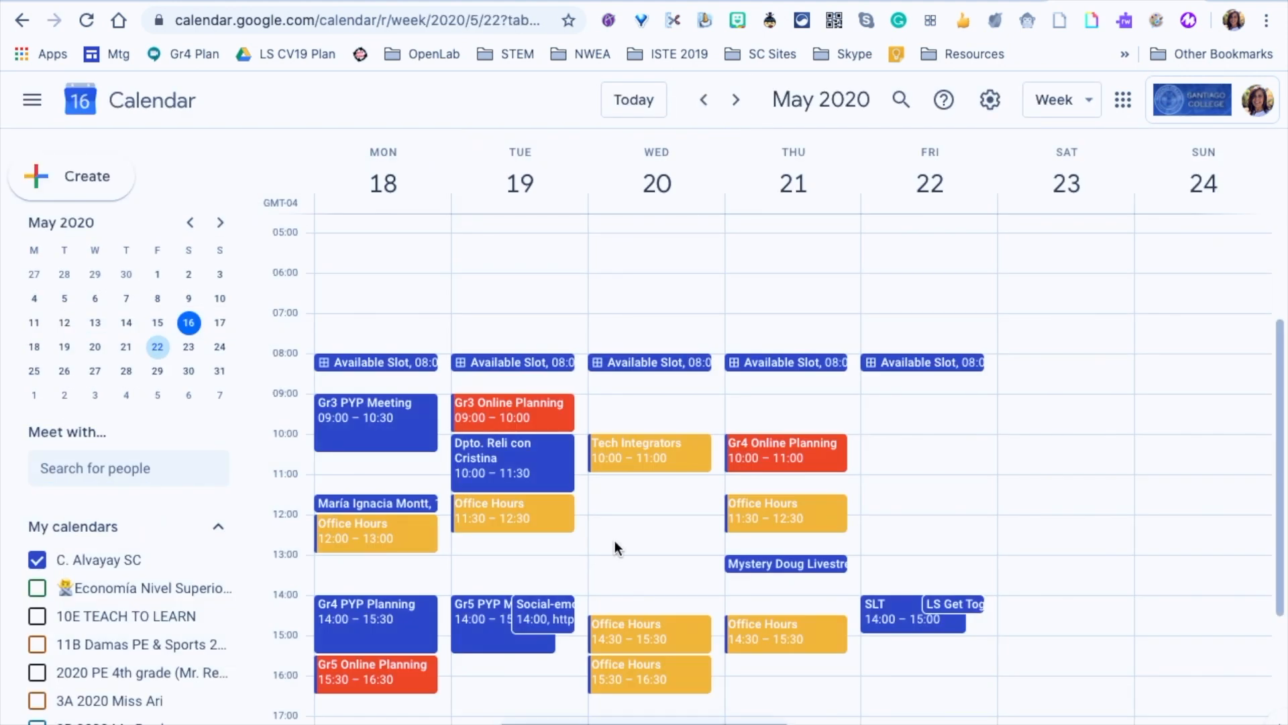
Step: Review the details and location note of the 08:00 Available Slot on Monday, May 18
{"action": "left_click", "coordinate": [614, 541]}
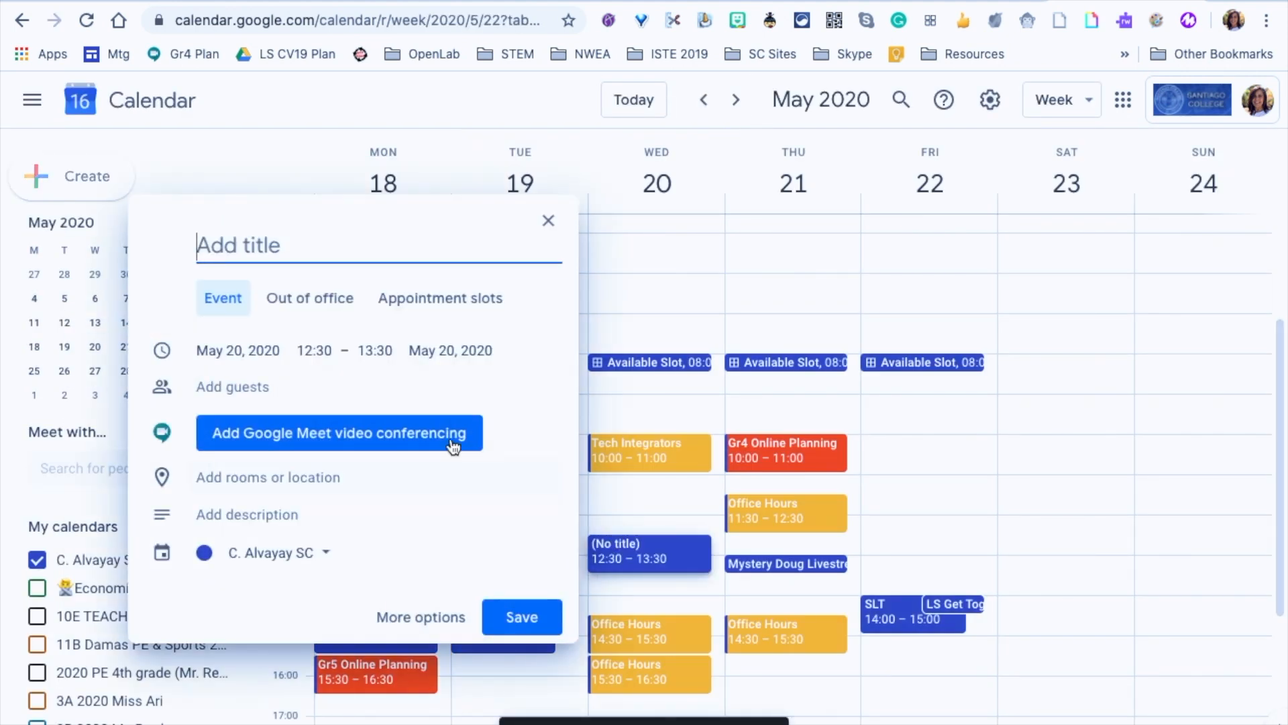
{"action": "left_click", "coordinate": [548, 221]}
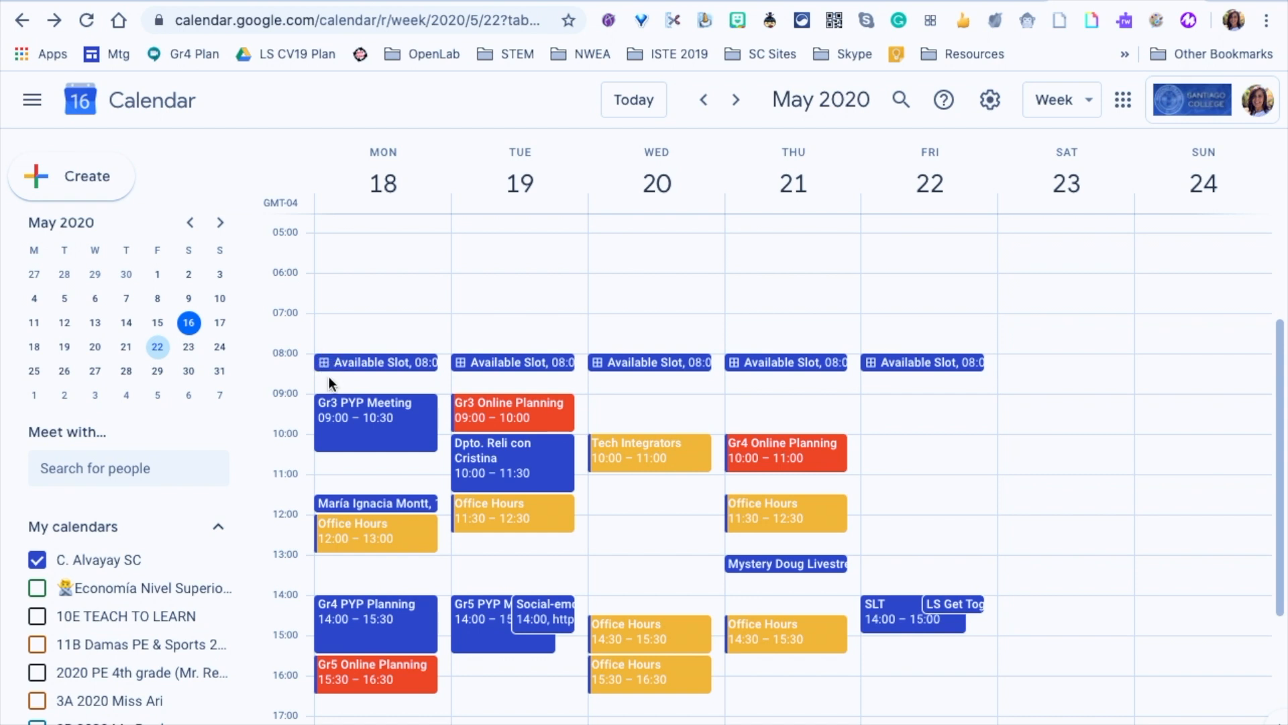
{"action": "left_click", "coordinate": [344, 363]}
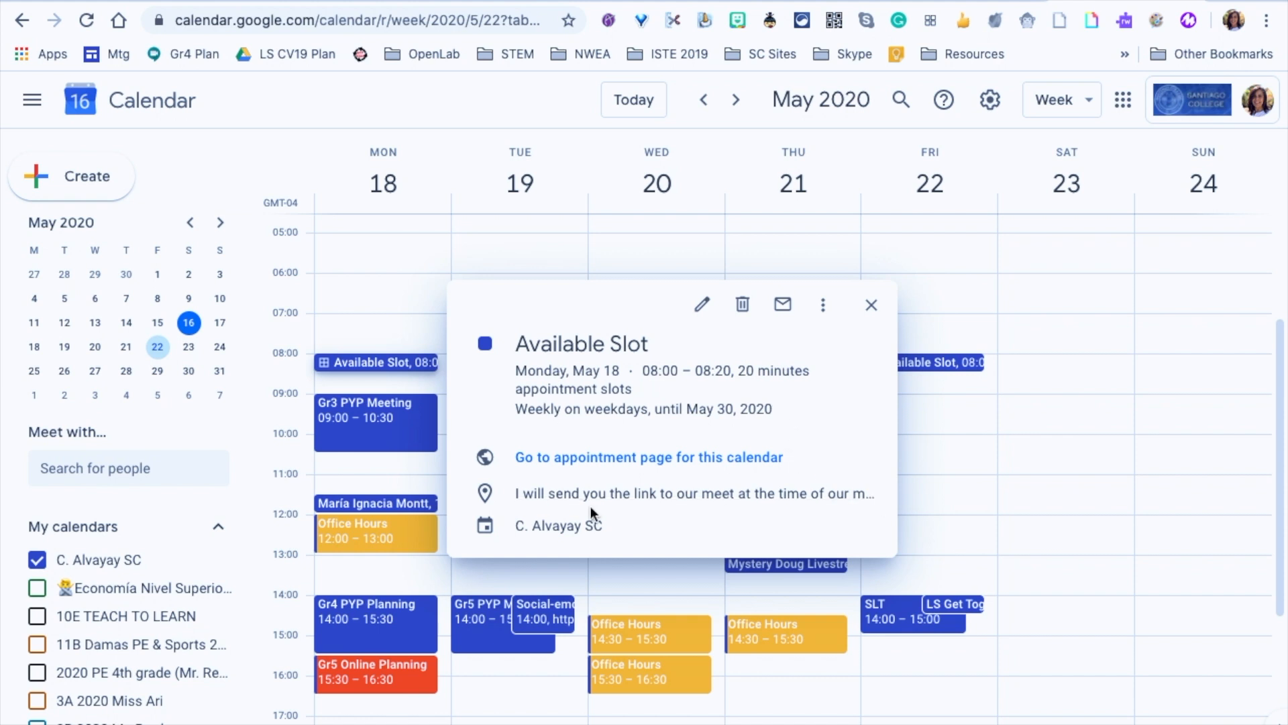
{"action": "left_click_drag", "start_coordinate": [513, 490], "coordinate": [757, 491]}
{"action": "left_click", "coordinate": [761, 496]}
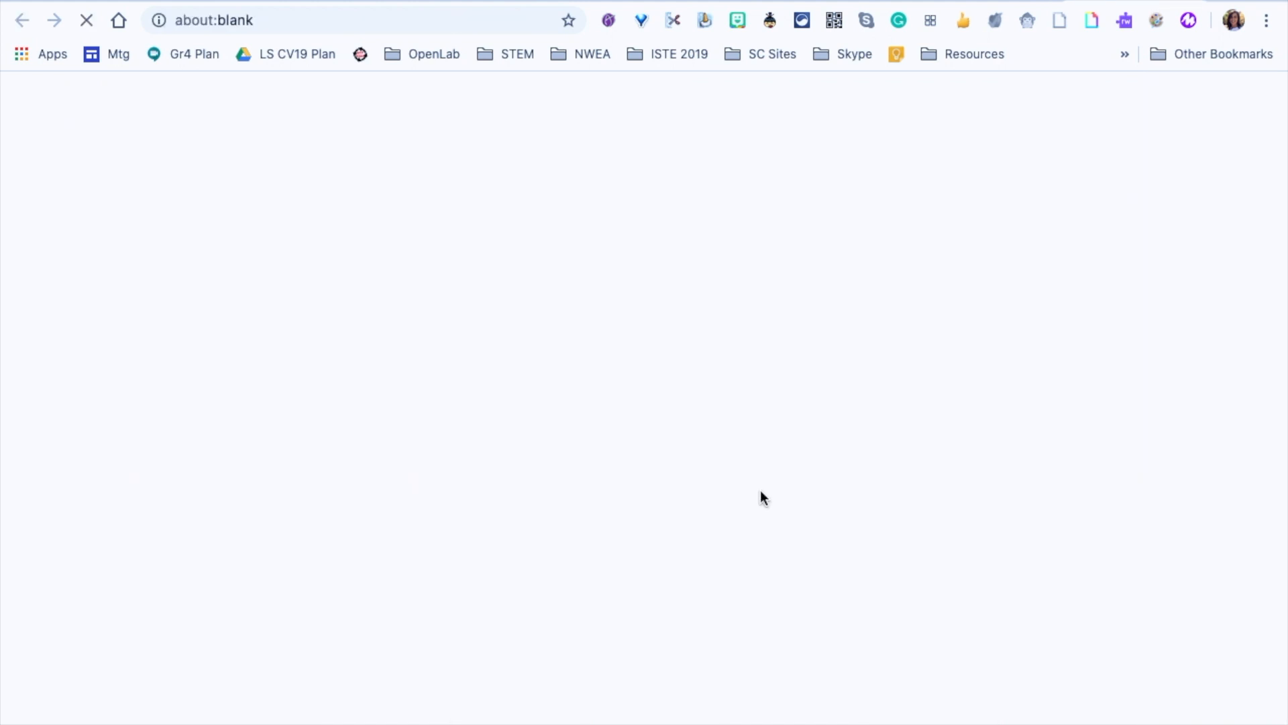
{"action": "left_click", "coordinate": [1185, 1]}
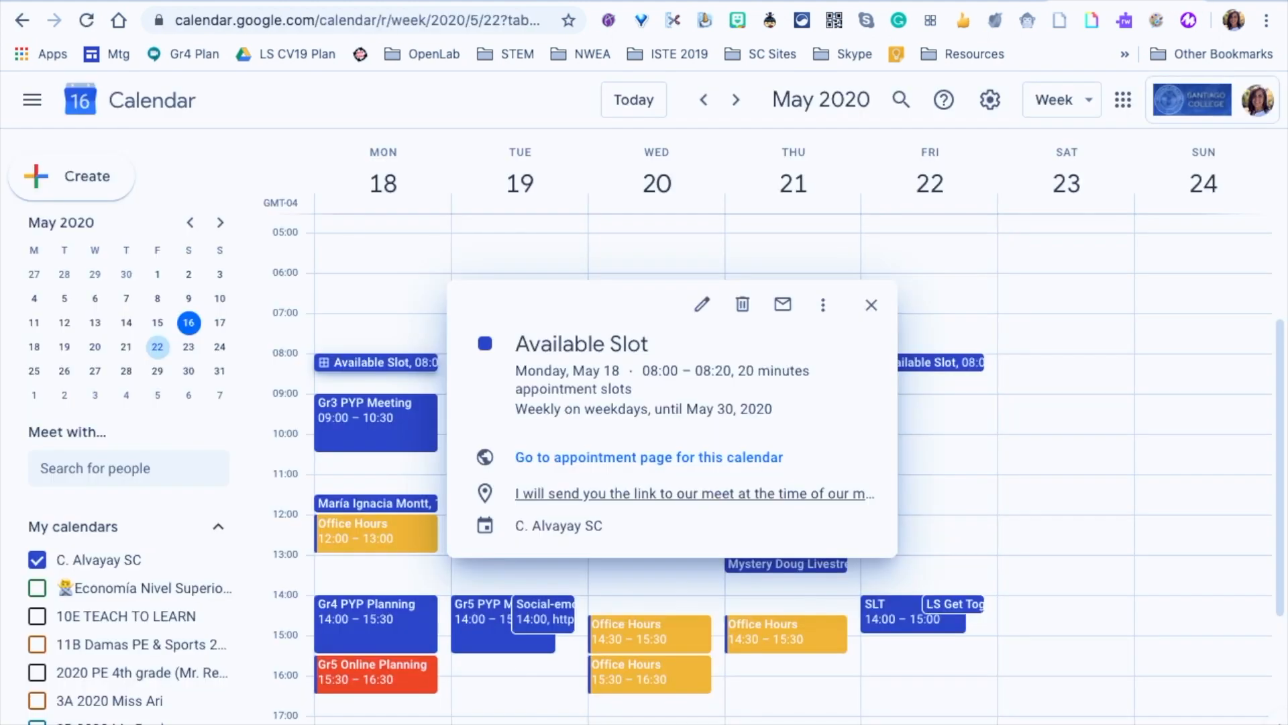
{"action": "left_click", "coordinate": [872, 304]}
Step: Create another appointment-slots entry titled "Available Slot" on Monday, May 18, starting at 08:30
{"action": "left_click", "coordinate": [363, 423]}
{"action": "type", "text": "Available Slot"}
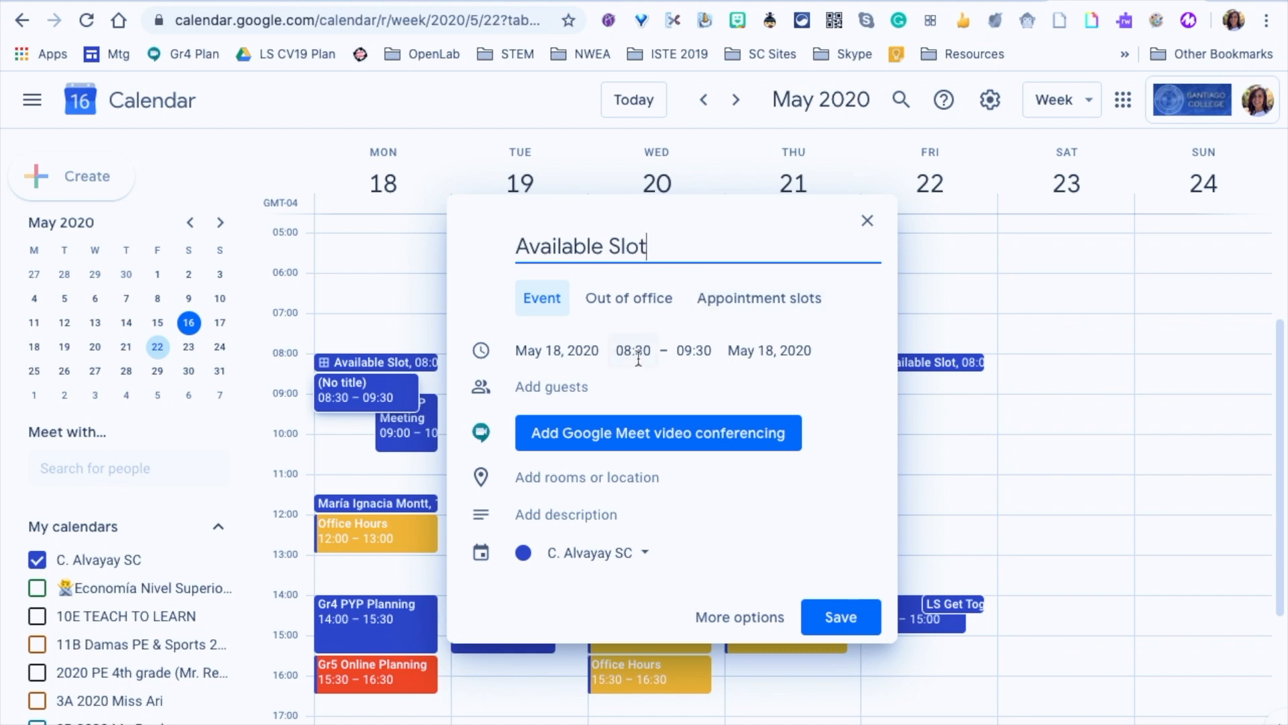
{"action": "left_click", "coordinate": [748, 298]}
Step: Set the end time of the 08:30 appointment slot to 08:50
{"action": "left_click", "coordinate": [691, 350]}
{"action": "type", "text": "08:45"}
{"action": "key", "text": "BackSpace"}
{"action": "key", "text": "BackSpace"}
{"action": "type", "text": "50"}
{"action": "left_click", "coordinate": [887, 374]}
{"action": "left_click", "coordinate": [703, 398]}
{"action": "left_click", "coordinate": [713, 392]}
Step: In the full event options, make the 08:30 slot repeat every weekday and open its custom recurrence settings
{"action": "left_click", "coordinate": [735, 500]}
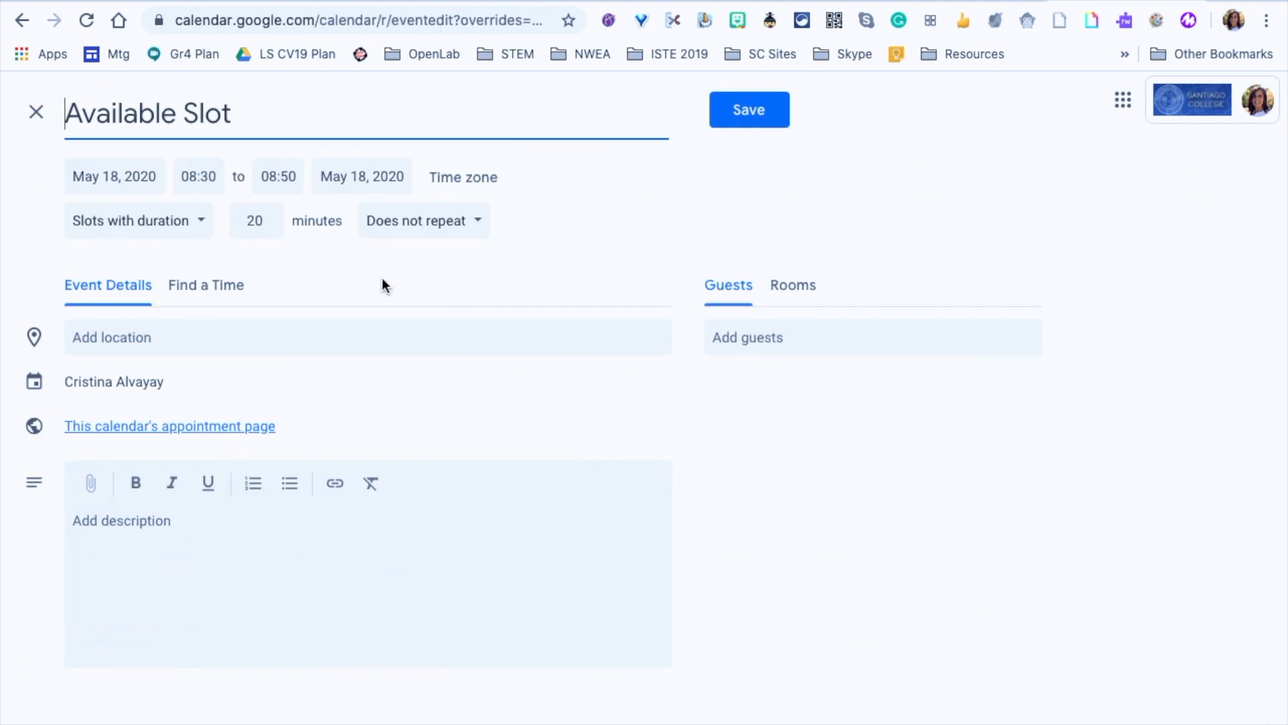
{"action": "left_click", "coordinate": [441, 227]}
{"action": "left_click", "coordinate": [443, 416]}
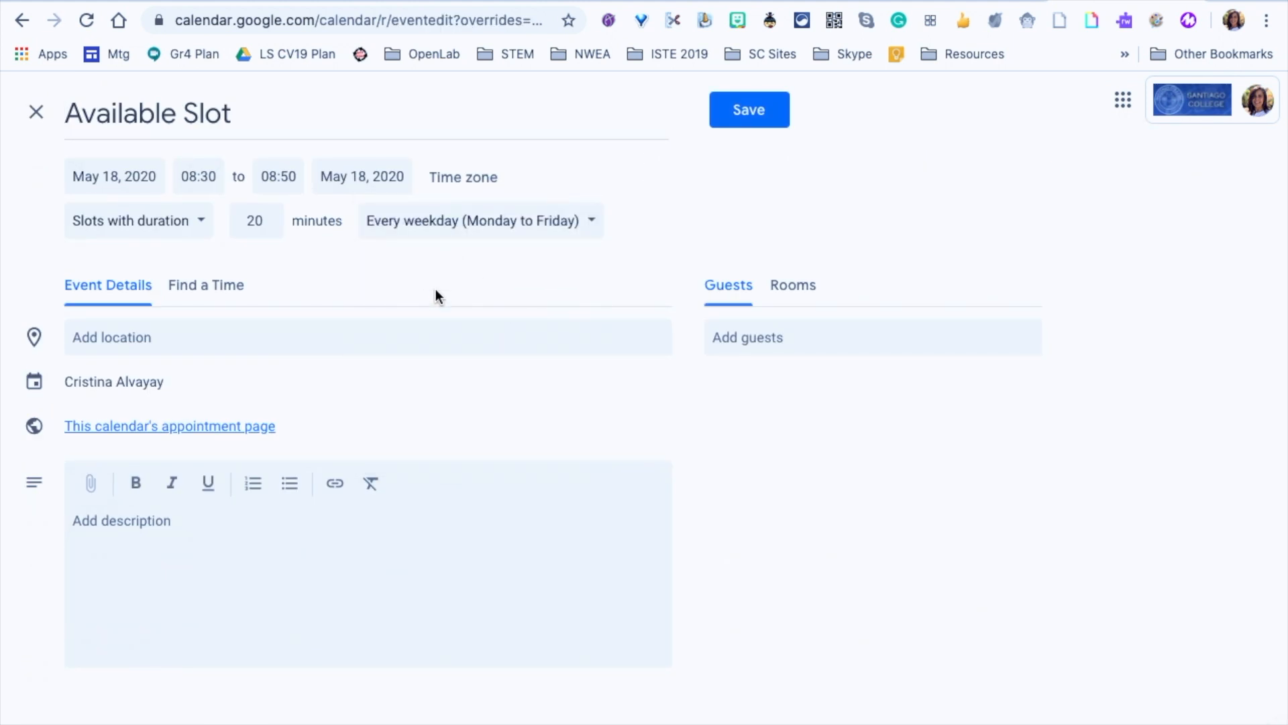
{"action": "left_click", "coordinate": [517, 221]}
{"action": "left_click", "coordinate": [469, 336]}
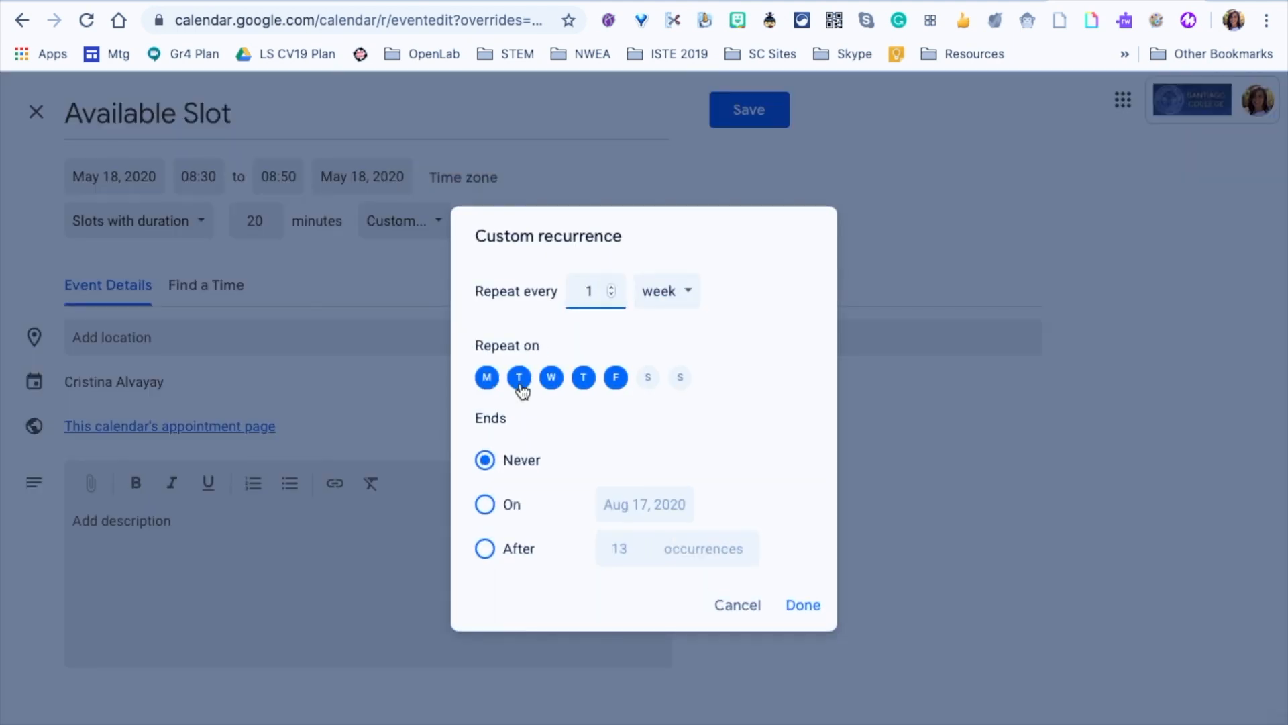
Step: End the 08:30 slot's weekday recurrence on May 29, 2020 and apply the custom recurrence
{"action": "left_click", "coordinate": [485, 504]}
{"action": "left_click", "coordinate": [648, 503]}
{"action": "left_click", "coordinate": [775, 701]}
{"action": "left_click", "coordinate": [648, 504]}
{"action": "left_click", "coordinate": [820, 546]}
{"action": "left_click", "coordinate": [820, 546]}
{"action": "left_click", "coordinate": [820, 546]}
{"action": "left_click", "coordinate": [820, 547]}
{"action": "left_click", "coordinate": [851, 546]}
{"action": "left_click", "coordinate": [775, 695]}
{"action": "left_click", "coordinate": [797, 607]}
Step: Add the location note "I will send you the link to our meet at the time of our meeting." and save the 08:30 slot
{"action": "left_click", "coordinate": [299, 342]}
{"action": "type", "text": "I will send you the link to our meet at the time of our meeting."}
{"action": "left_click", "coordinate": [725, 108]}
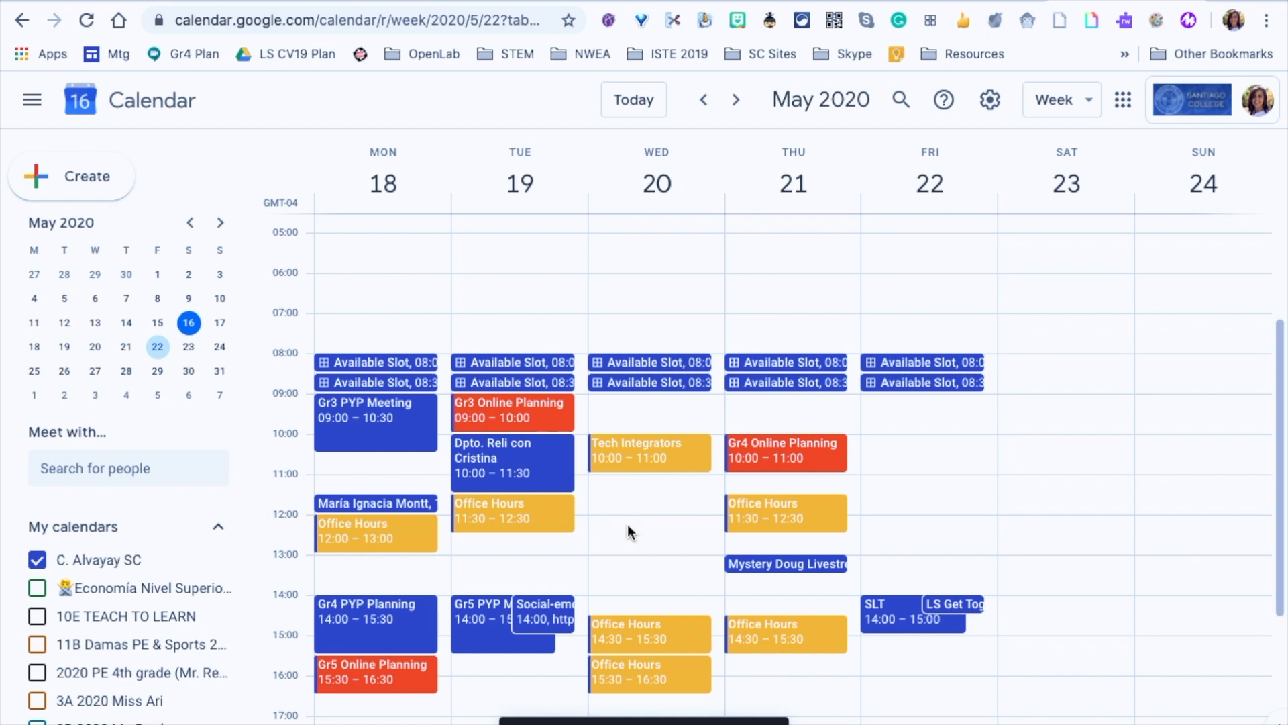
Step: Start a new event titled "Available Slot" on Monday, May 18, with its start time set to 11:00
{"action": "left_click", "coordinate": [328, 470]}
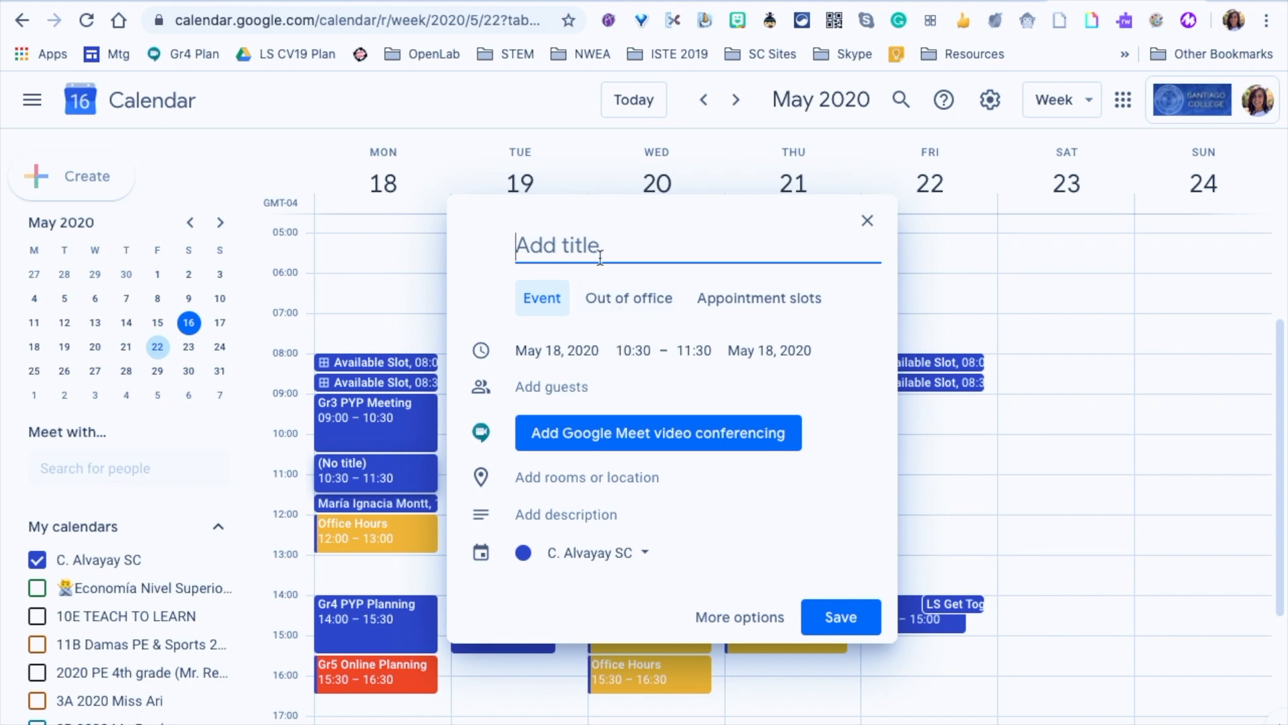
{"action": "type", "text": "Available Slot"}
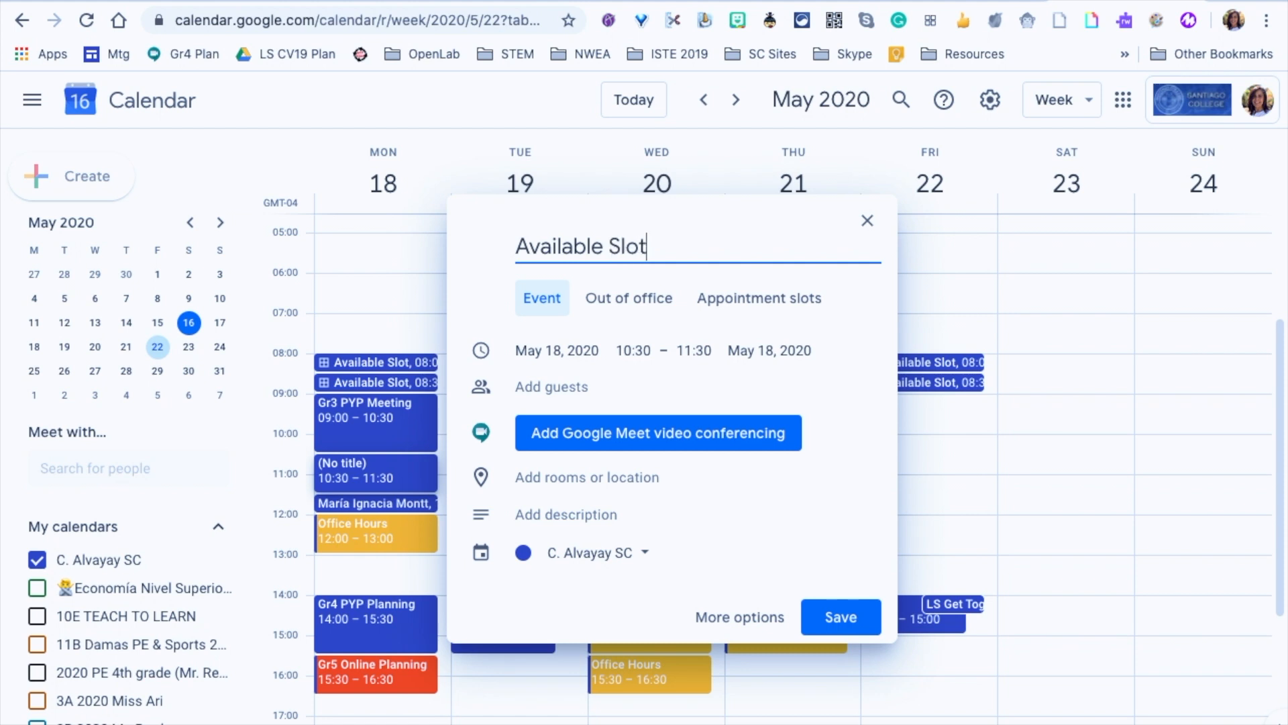
{"action": "left_click", "coordinate": [634, 350]}
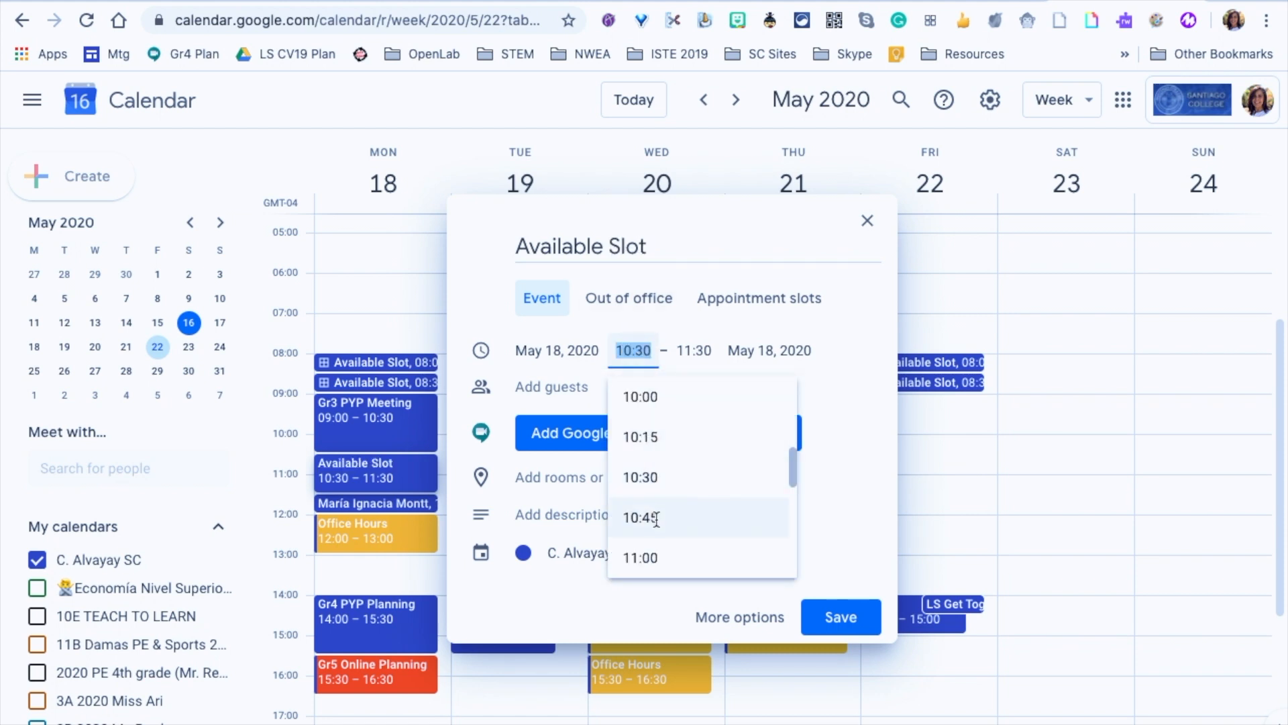
{"action": "left_click", "coordinate": [666, 560]}
Step: Set the end time of the new 11:00 event to 11:20
{"action": "left_click", "coordinate": [694, 350]}
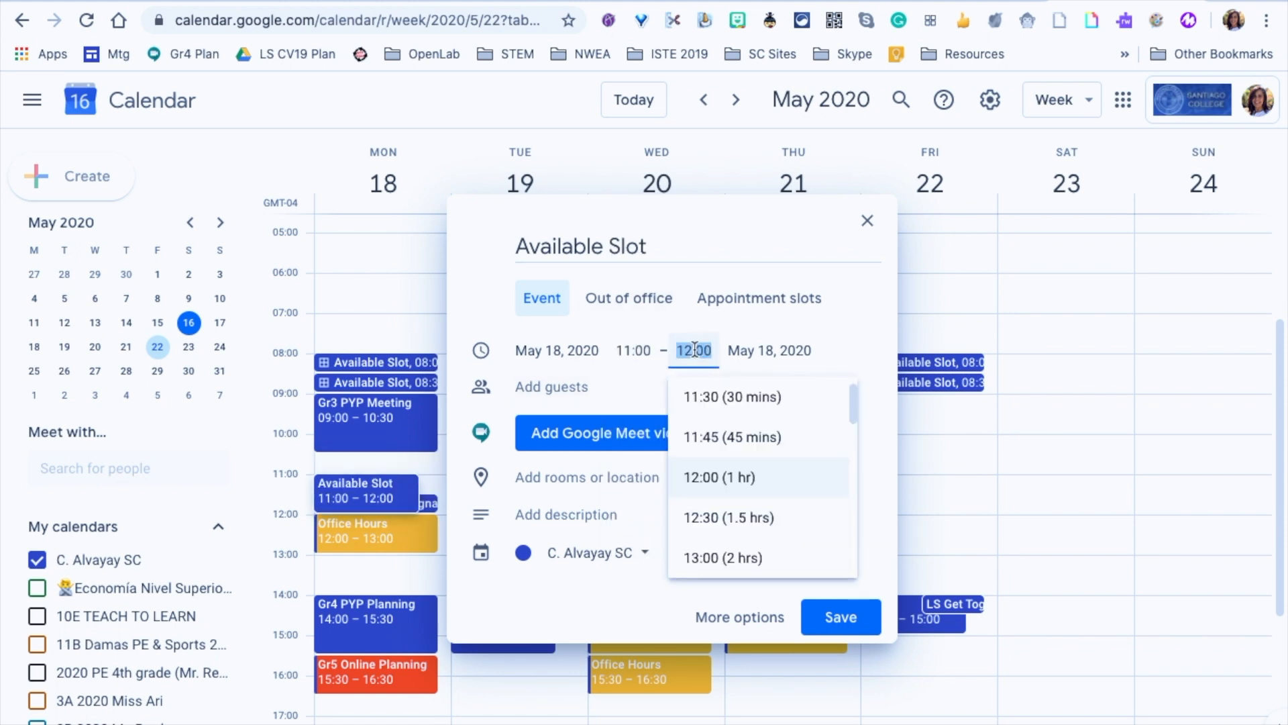
{"action": "left_click", "coordinate": [699, 396]}
{"action": "left_click", "coordinate": [695, 349]}
{"action": "type", "text": "11:0"}
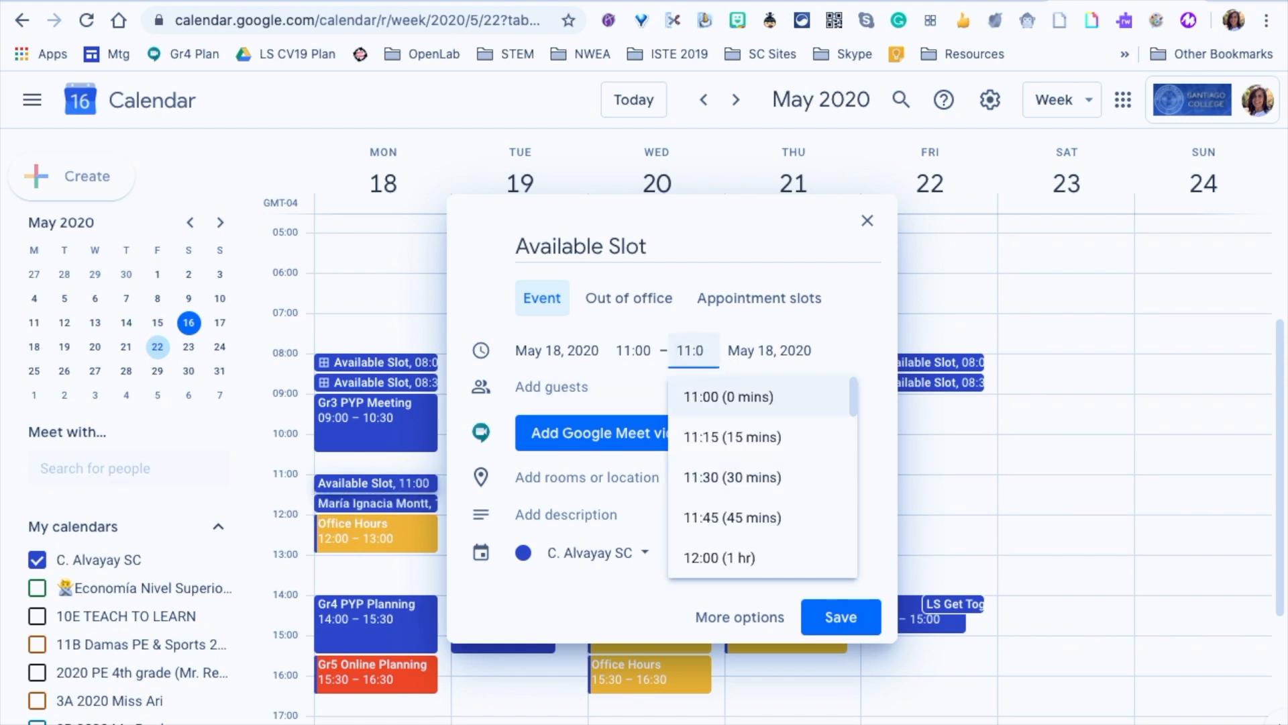
{"action": "type", "text": "2"}
{"action": "left_click", "coordinate": [859, 341]}
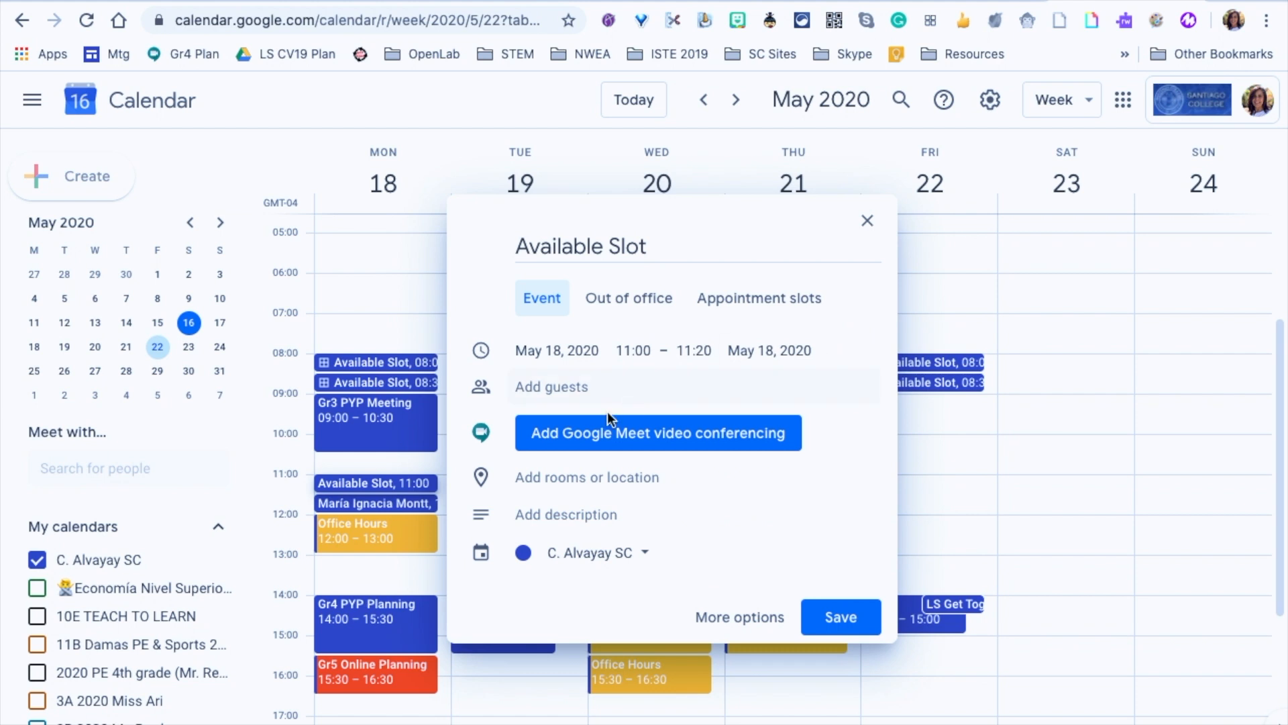
Step: Make the 11:00 event appointment slots with a 20-minute duration and open its full event details
{"action": "left_click", "coordinate": [777, 292]}
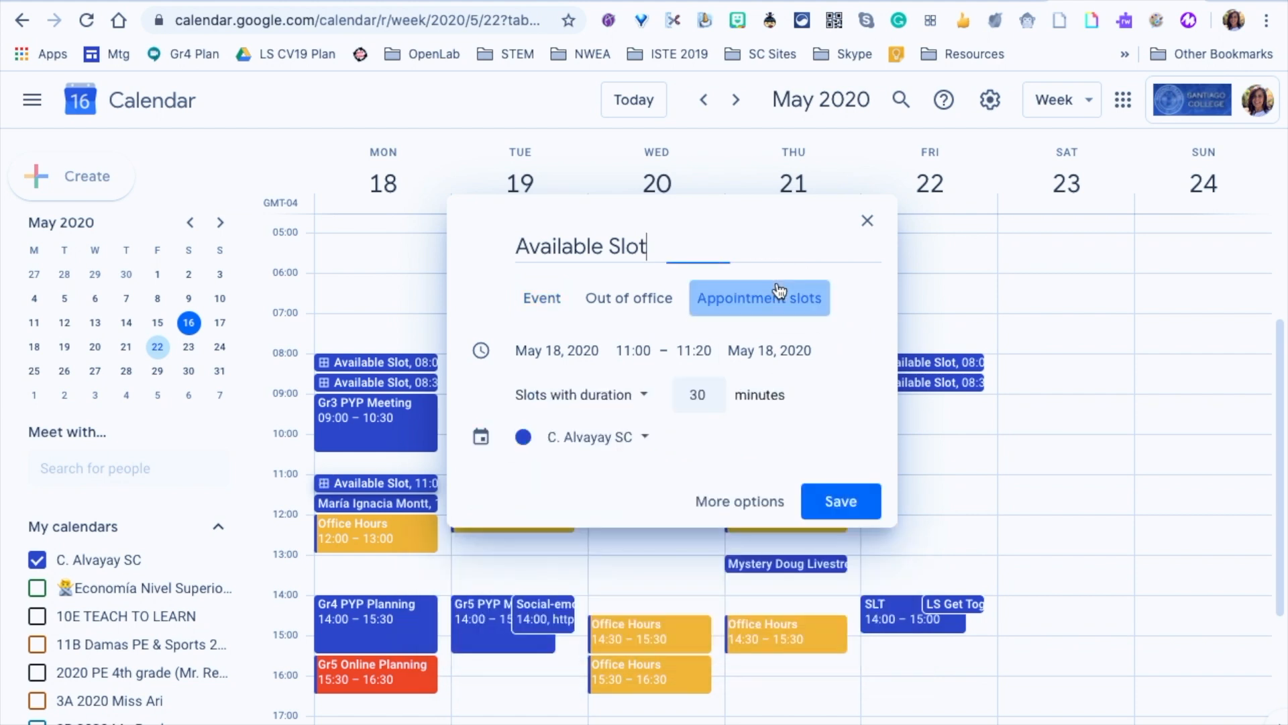
{"action": "left_click", "coordinate": [699, 394]}
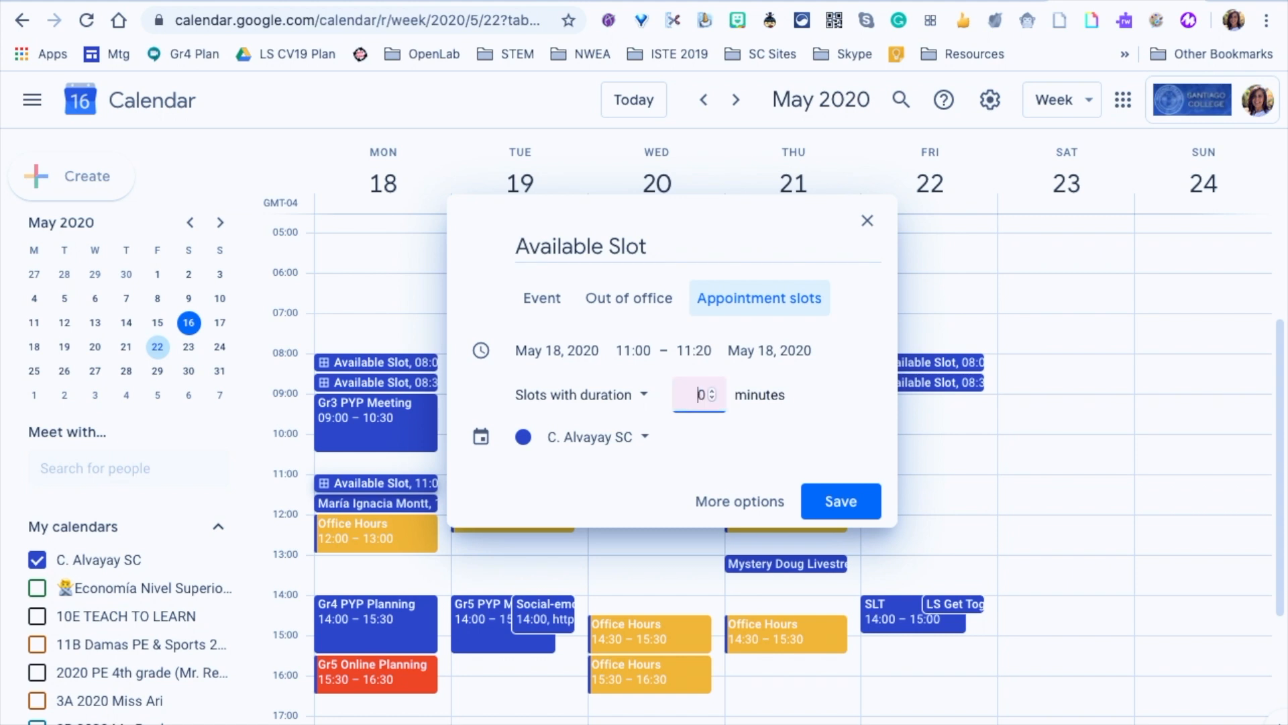
{"action": "left_click", "coordinate": [755, 501]}
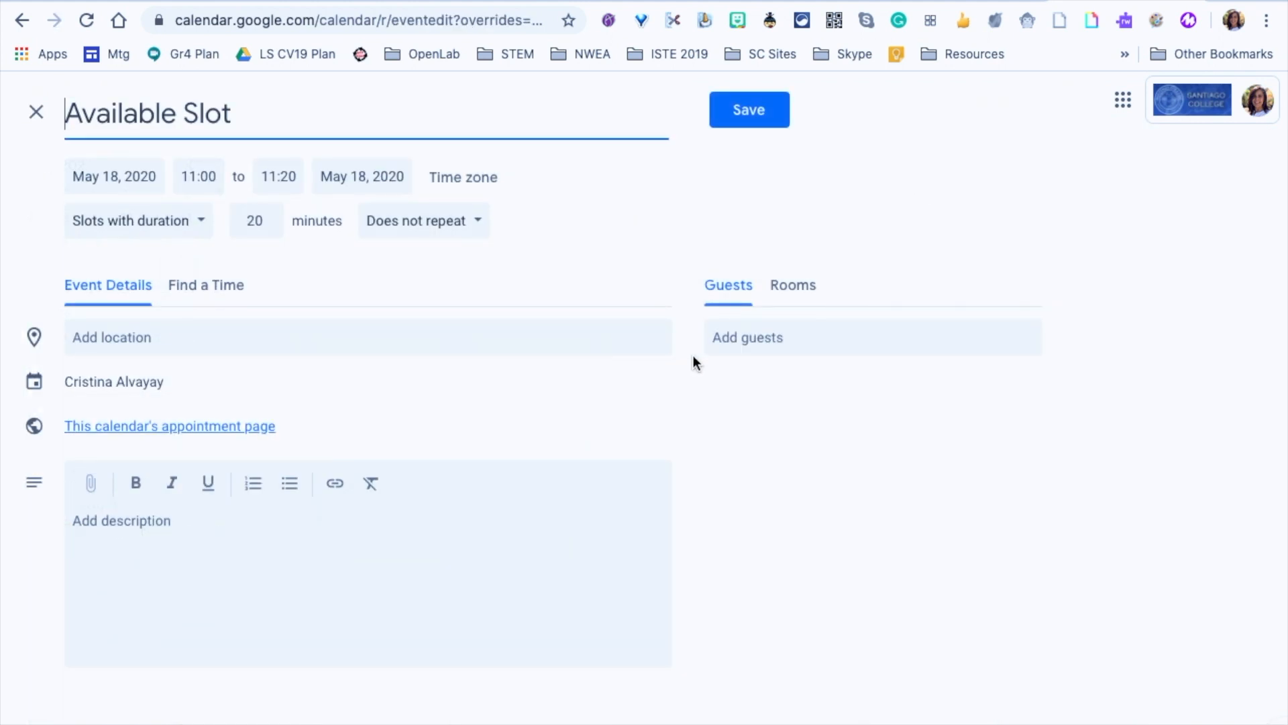
Step: Set a custom weekly recurrence on Monday, Wednesday and Friday for the 11:00 slot
{"action": "left_click", "coordinate": [424, 227]}
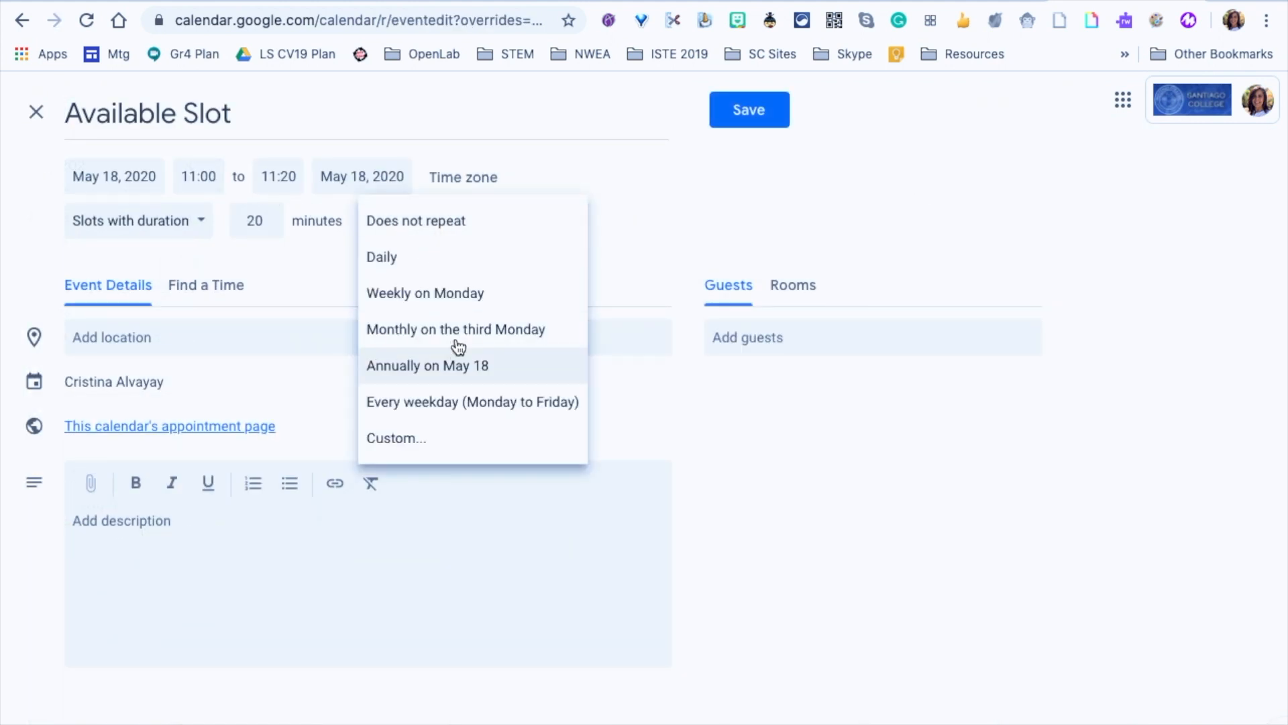
{"action": "left_click", "coordinate": [416, 436]}
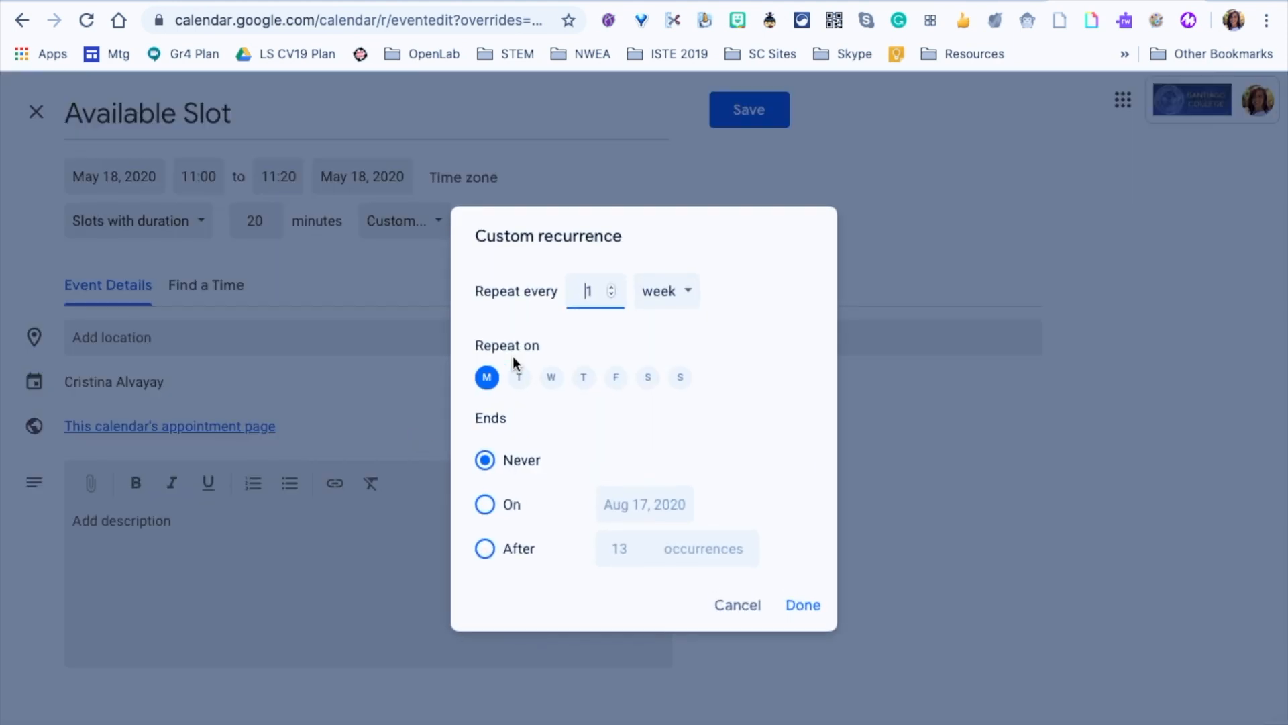
{"action": "left_click", "coordinate": [552, 378]}
{"action": "left_click", "coordinate": [616, 377]}
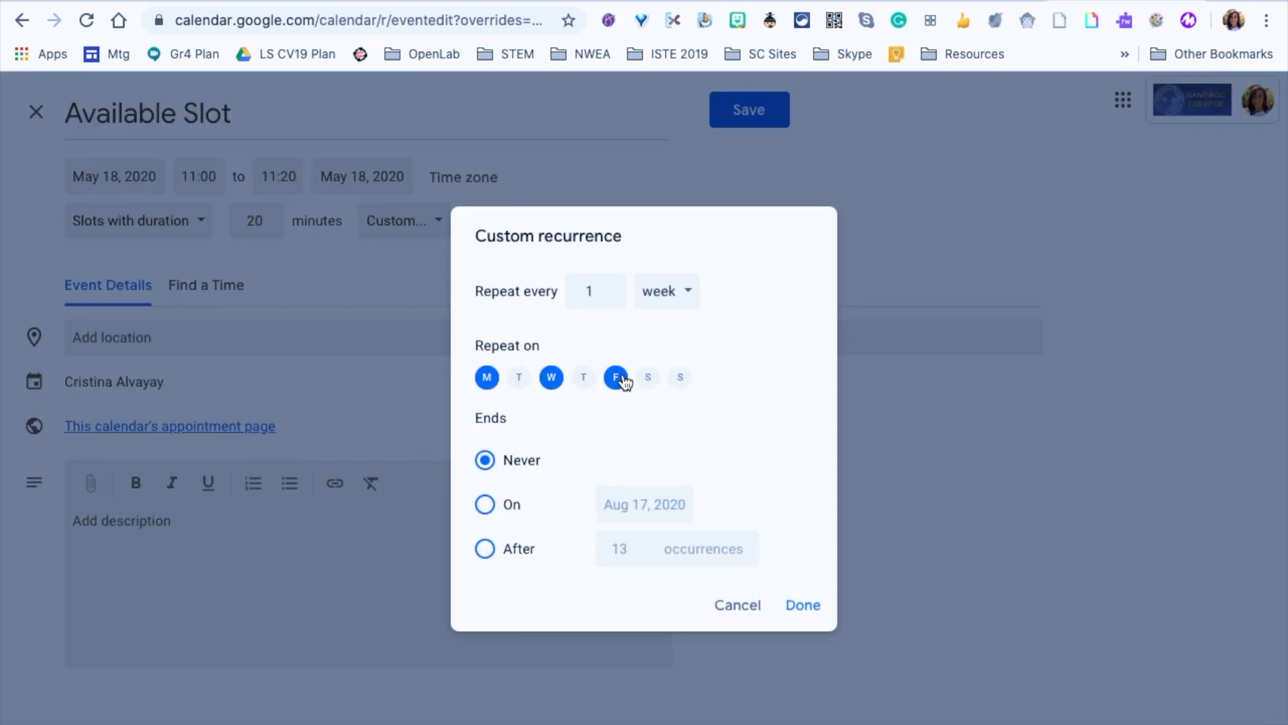
Step: End the 11:00 slot's recurrence on May 29, 2020 and apply the custom recurrence
{"action": "left_click", "coordinate": [520, 502]}
{"action": "left_click", "coordinate": [657, 504]}
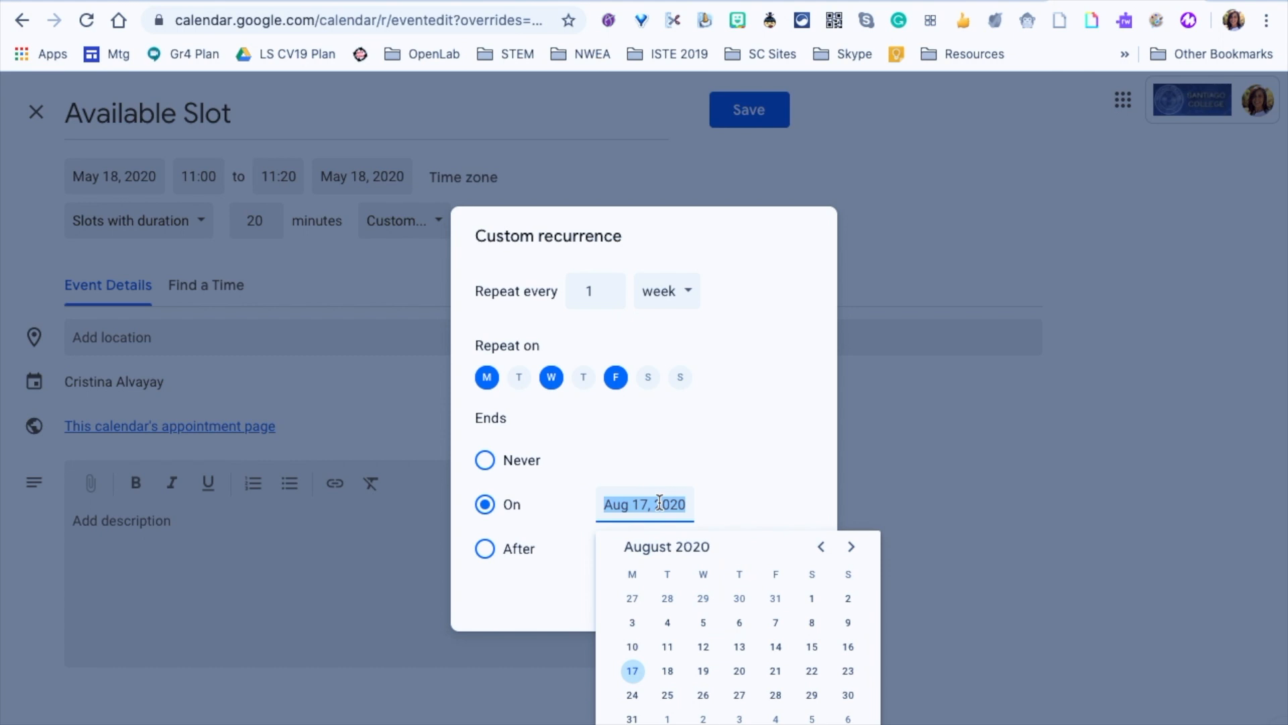
{"action": "left_click", "coordinate": [821, 547]}
{"action": "left_click", "coordinate": [823, 548]}
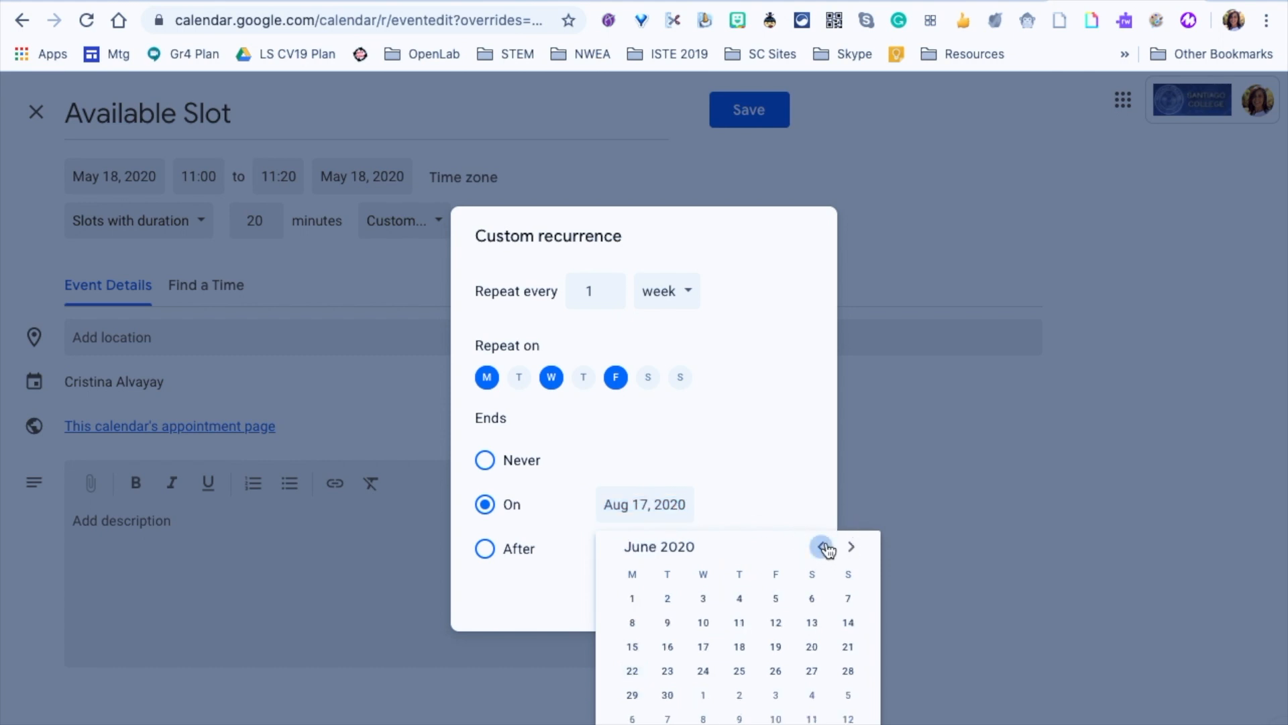
{"action": "left_click", "coordinate": [822, 547]}
{"action": "left_click", "coordinate": [776, 694]}
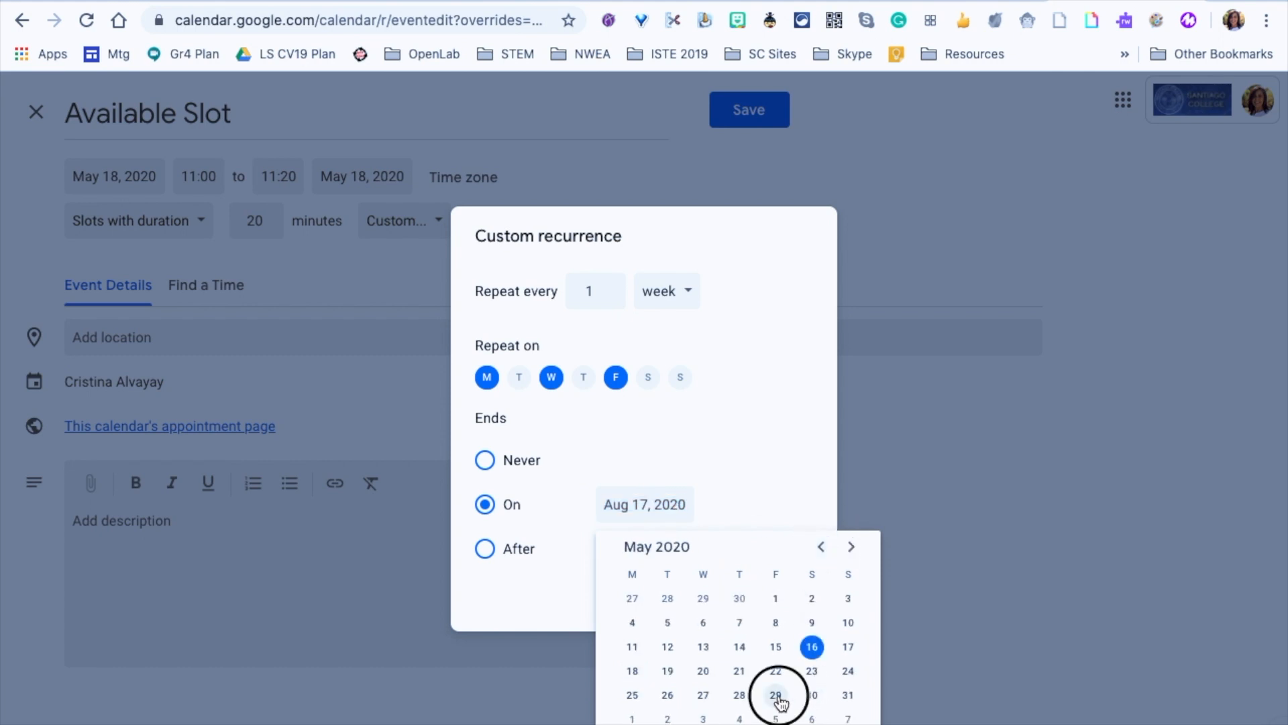
{"action": "left_click", "coordinate": [805, 608]}
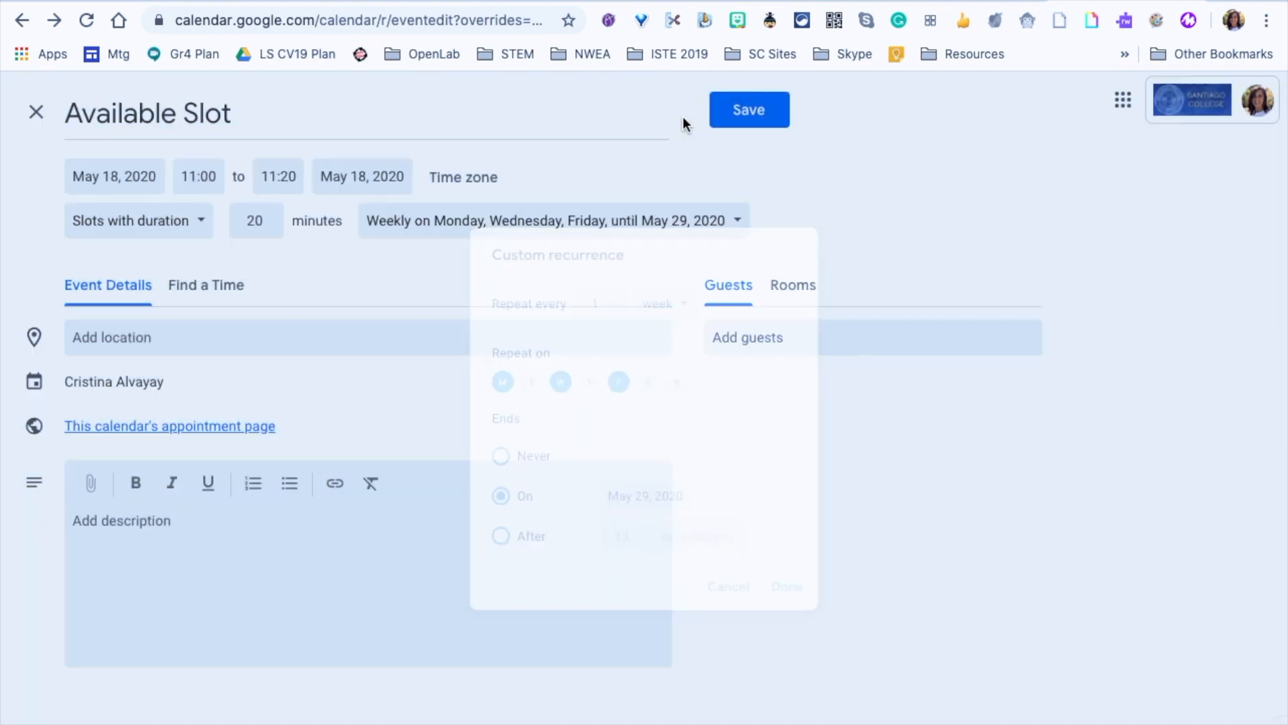
Step: Add the location note "I will send you the link to our meet at the time of our meeting." and save the 11:00 slot
{"action": "left_click", "coordinate": [228, 330]}
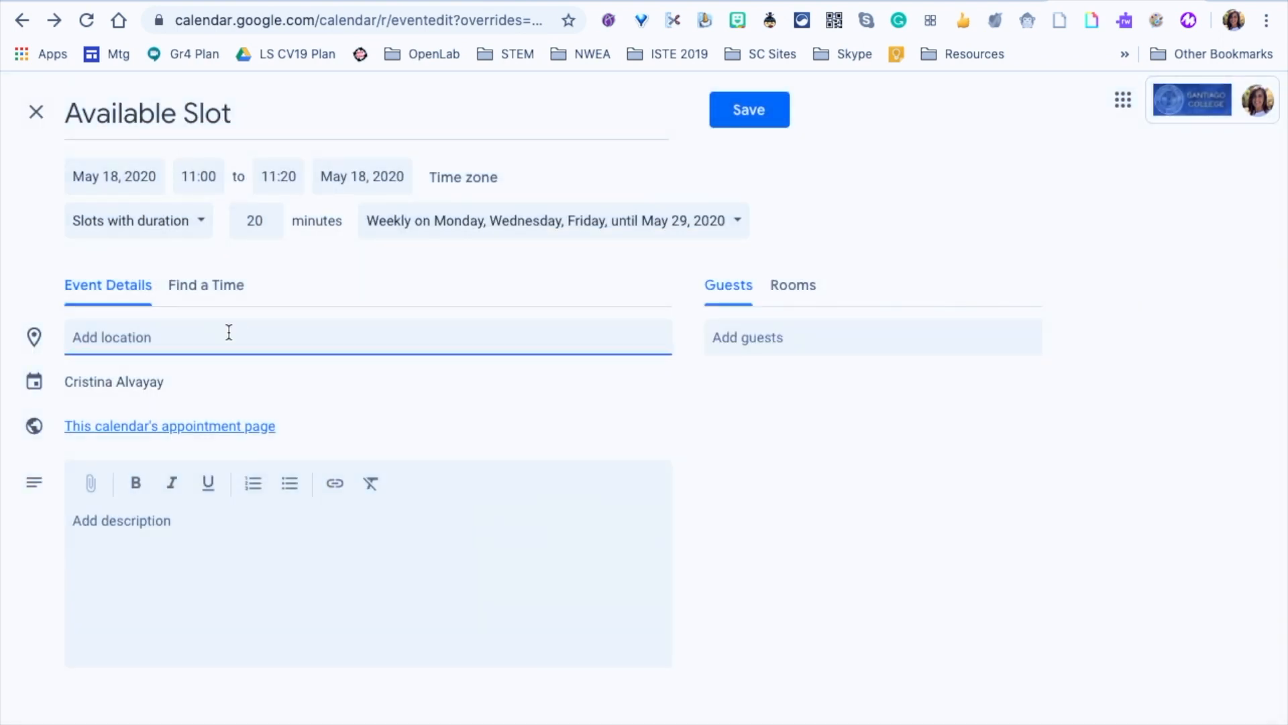
{"action": "type", "text": "I will send you the link to our meet at the time of our meeting."}
{"action": "left_click", "coordinate": [759, 107]}
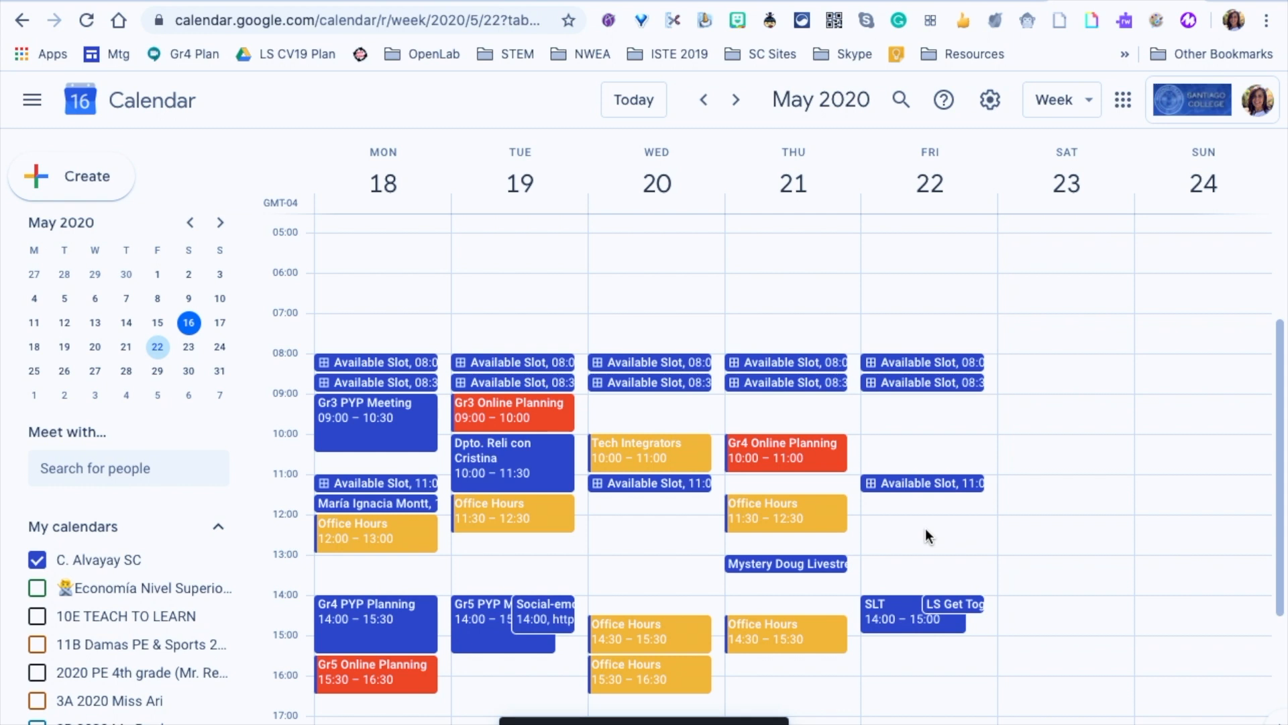
Step: Open the calendar's appointment page from Monday's 08:00 slot and show the week of May 18–24, 2020
{"action": "left_click", "coordinate": [401, 362]}
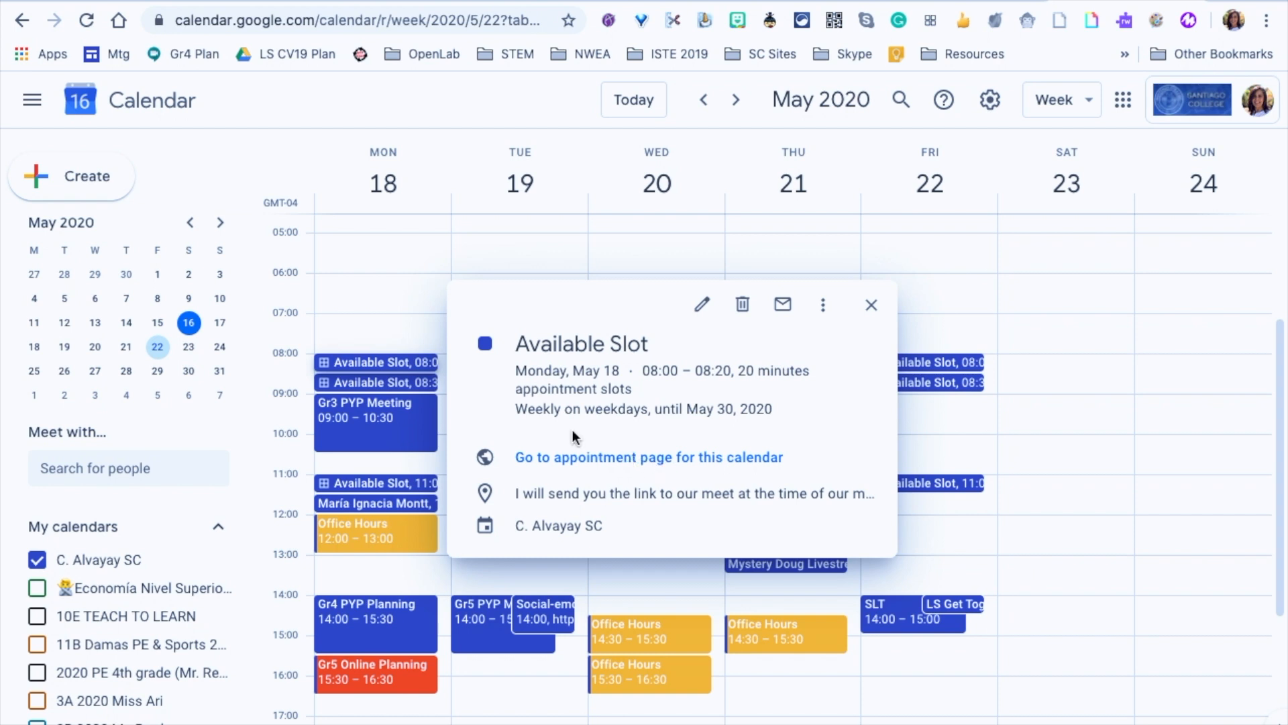
{"action": "left_click", "coordinate": [399, 365]}
{"action": "left_click", "coordinate": [396, 365]}
{"action": "left_click", "coordinate": [720, 463]}
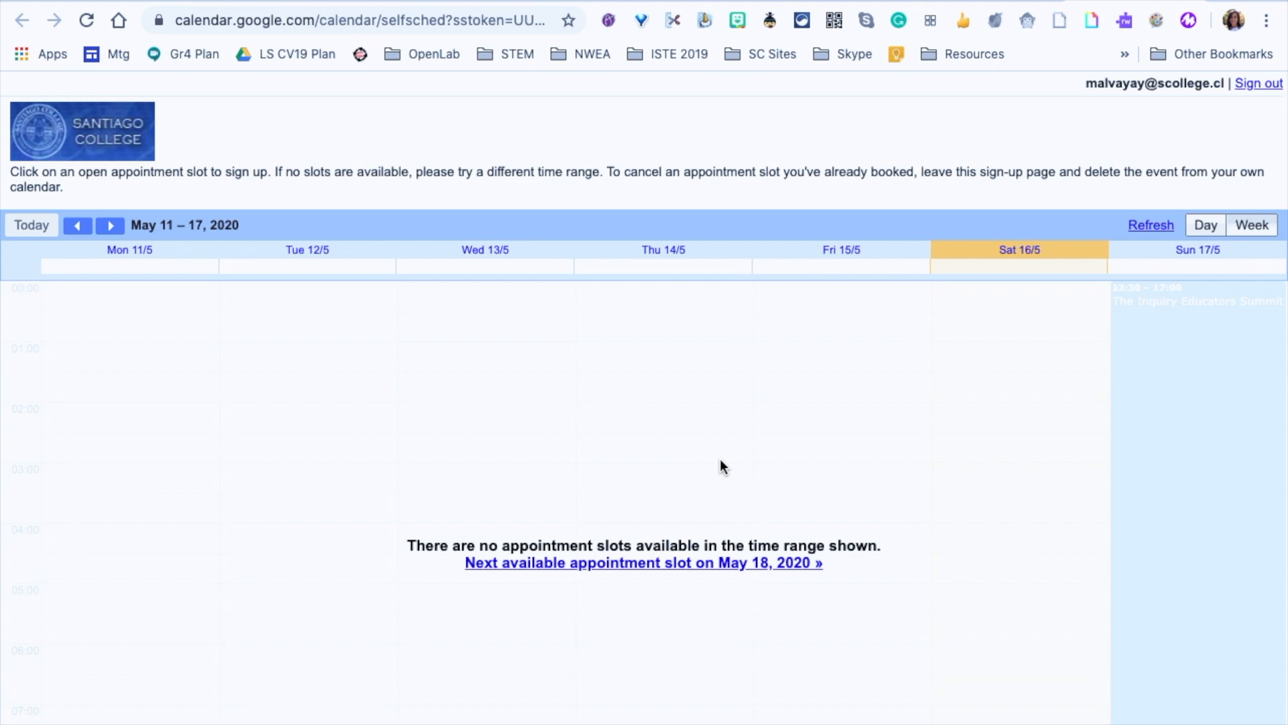
{"action": "left_click", "coordinate": [110, 226]}
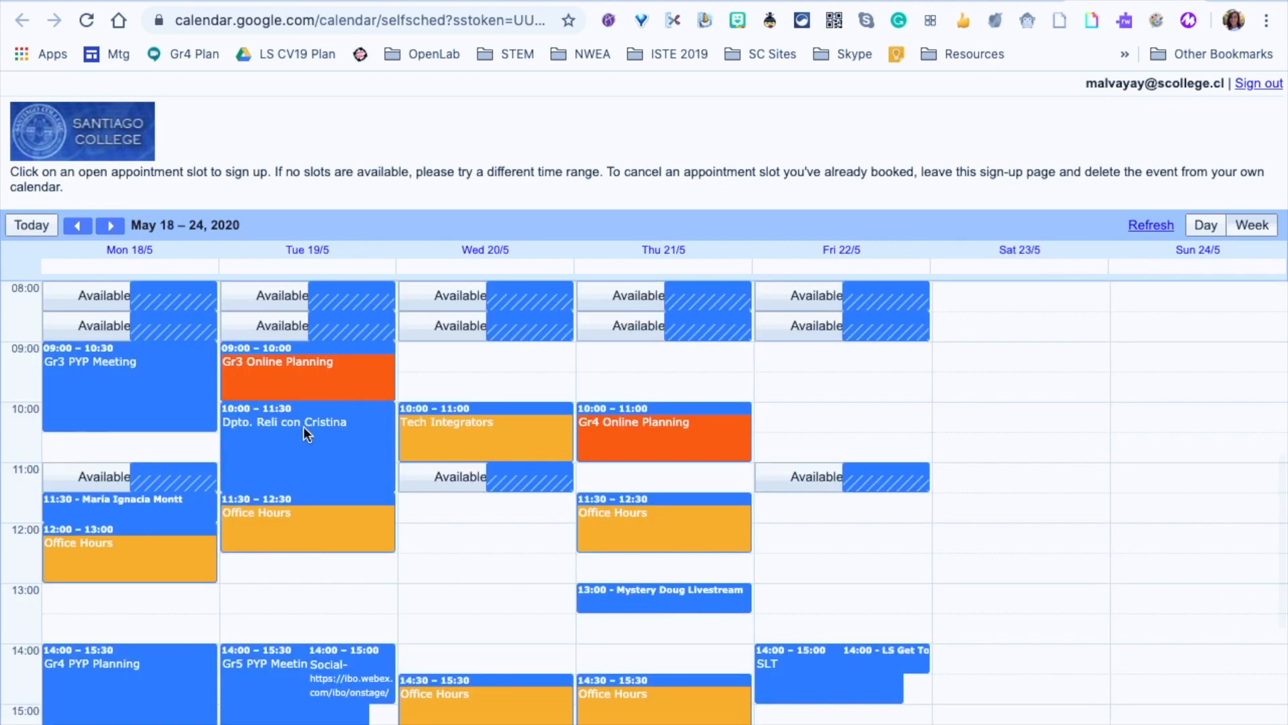
Step: Review the booking form for Monday's 08:00 slot and cancel it without booking
{"action": "scroll", "coordinate": [304, 432], "scroll_direction": "up", "scroll_amount": 2}
{"action": "scroll", "coordinate": [305, 432], "scroll_direction": "down", "scroll_amount": 1}
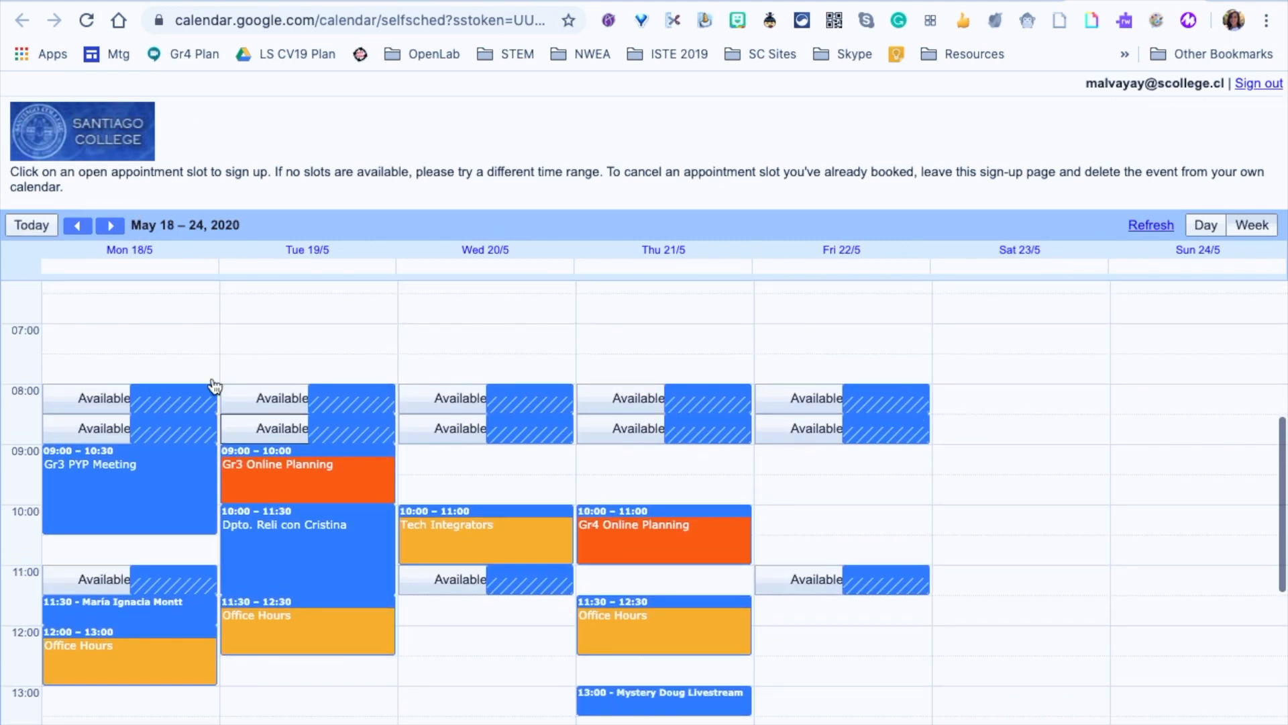
{"action": "left_click", "coordinate": [80, 403]}
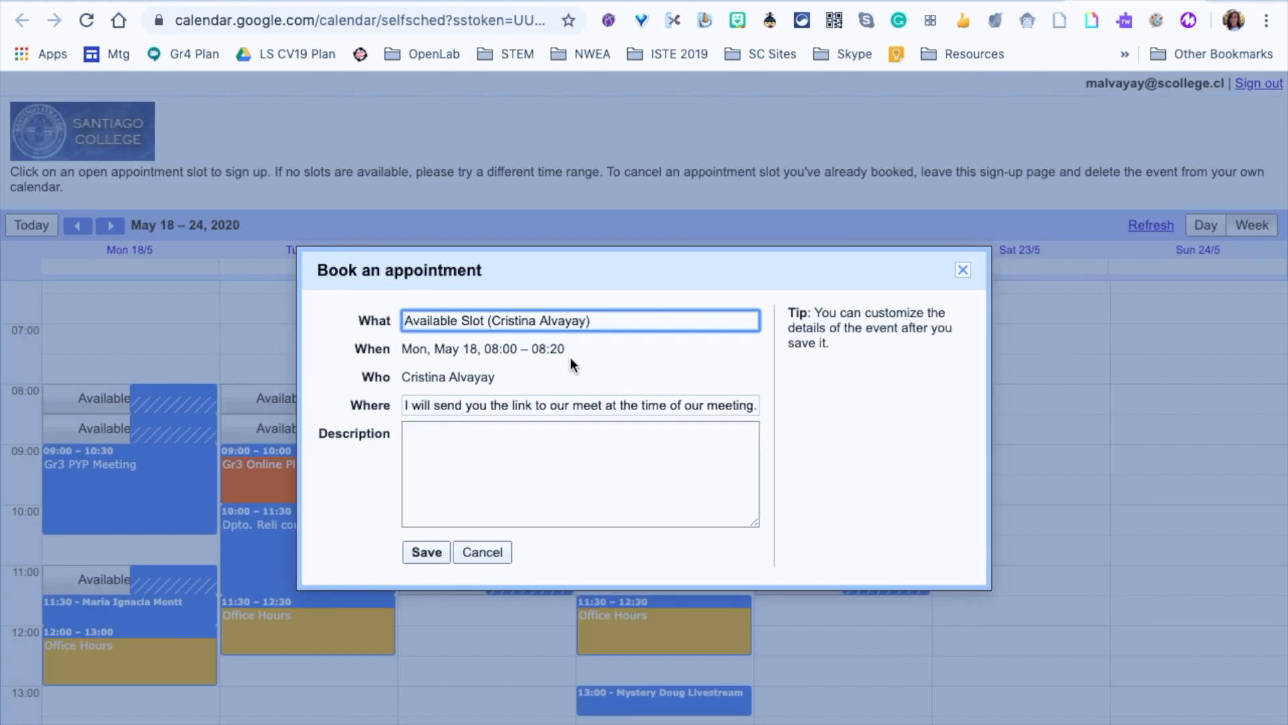
{"action": "left_click", "coordinate": [483, 551]}
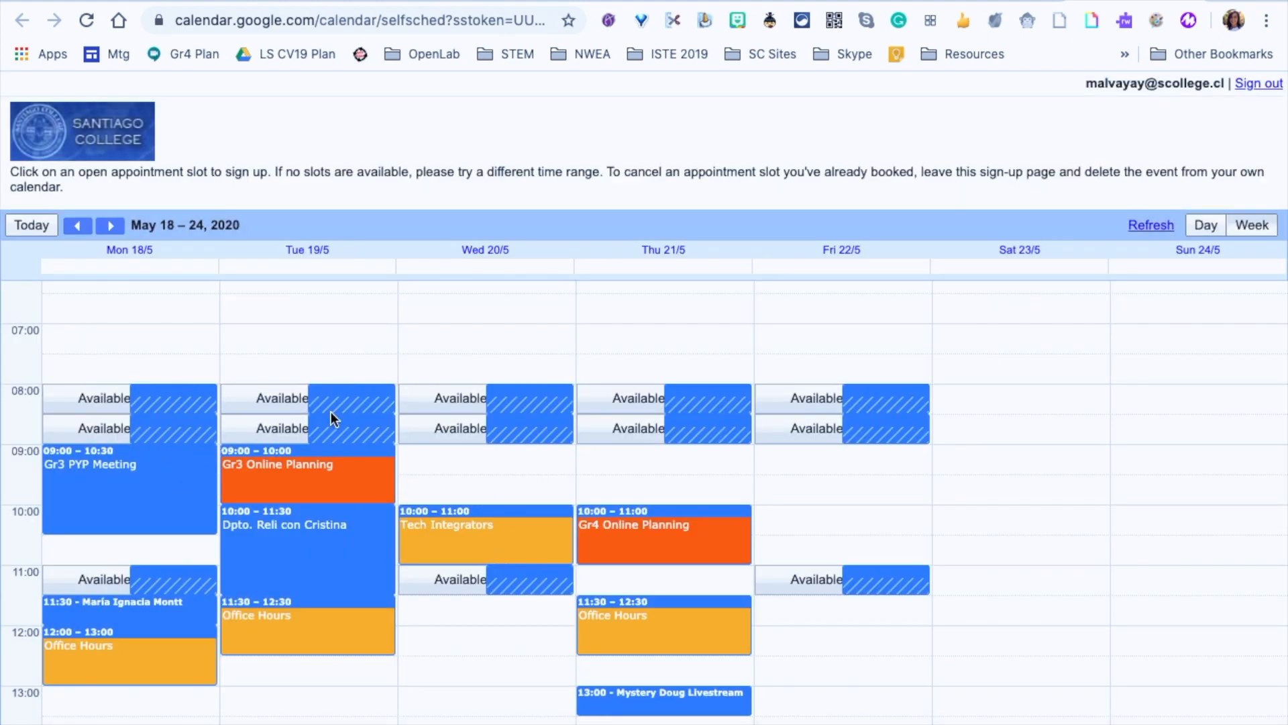
Step: Copy the appointment page's address and open it in the student browser profile listed just before Educational (EdTech)
{"action": "scroll", "coordinate": [328, 423], "scroll_direction": "down", "scroll_amount": 1}
{"action": "left_click", "coordinate": [319, 19]}
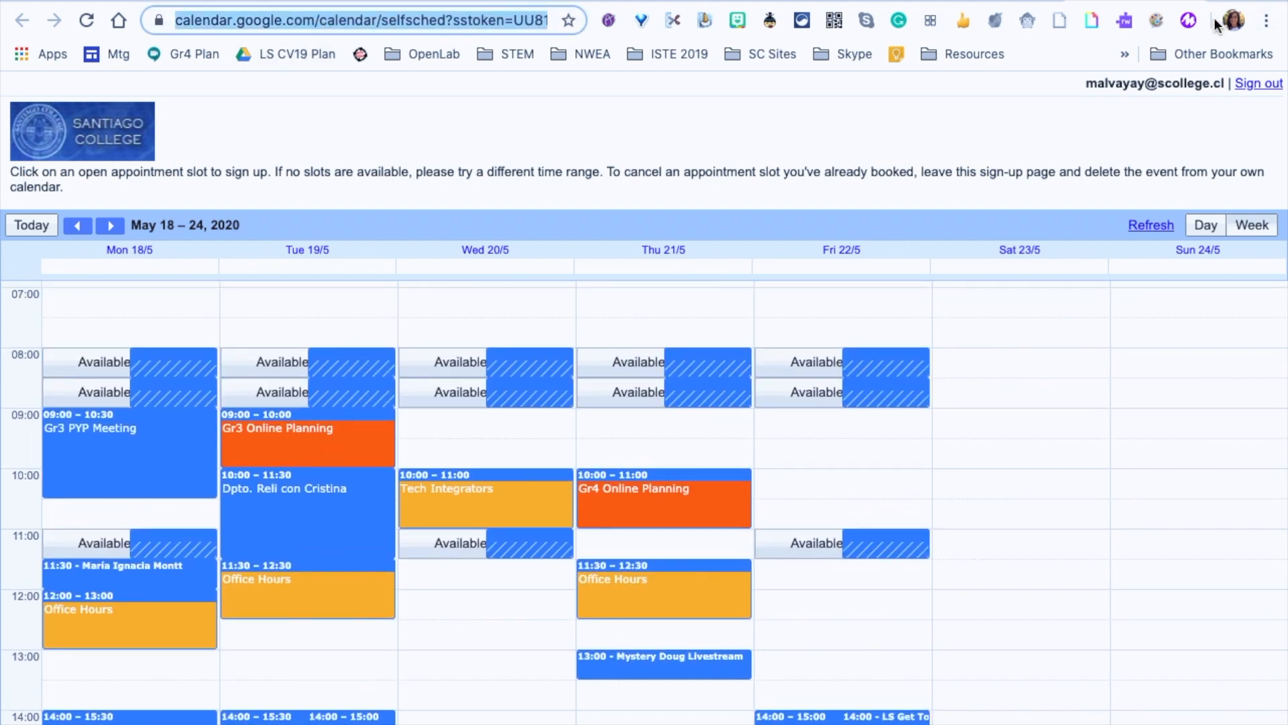
{"action": "left_click", "coordinate": [1235, 20]}
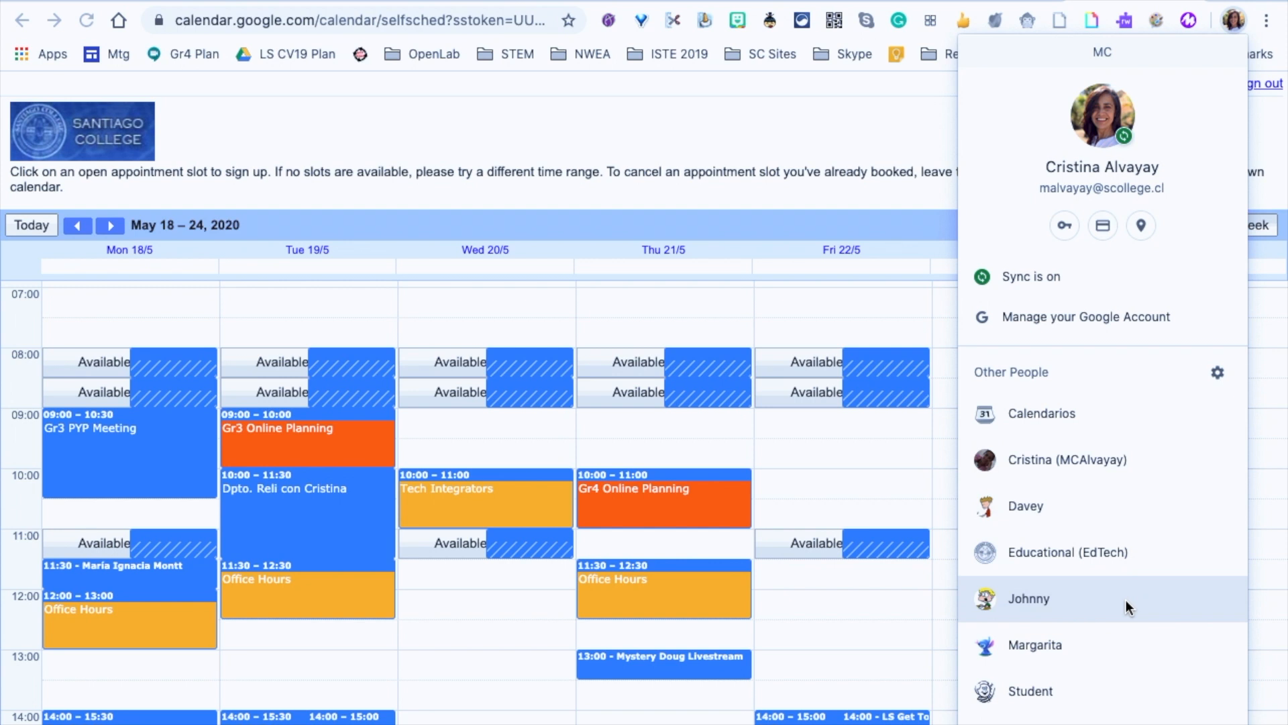
{"action": "left_click", "coordinate": [1106, 522]}
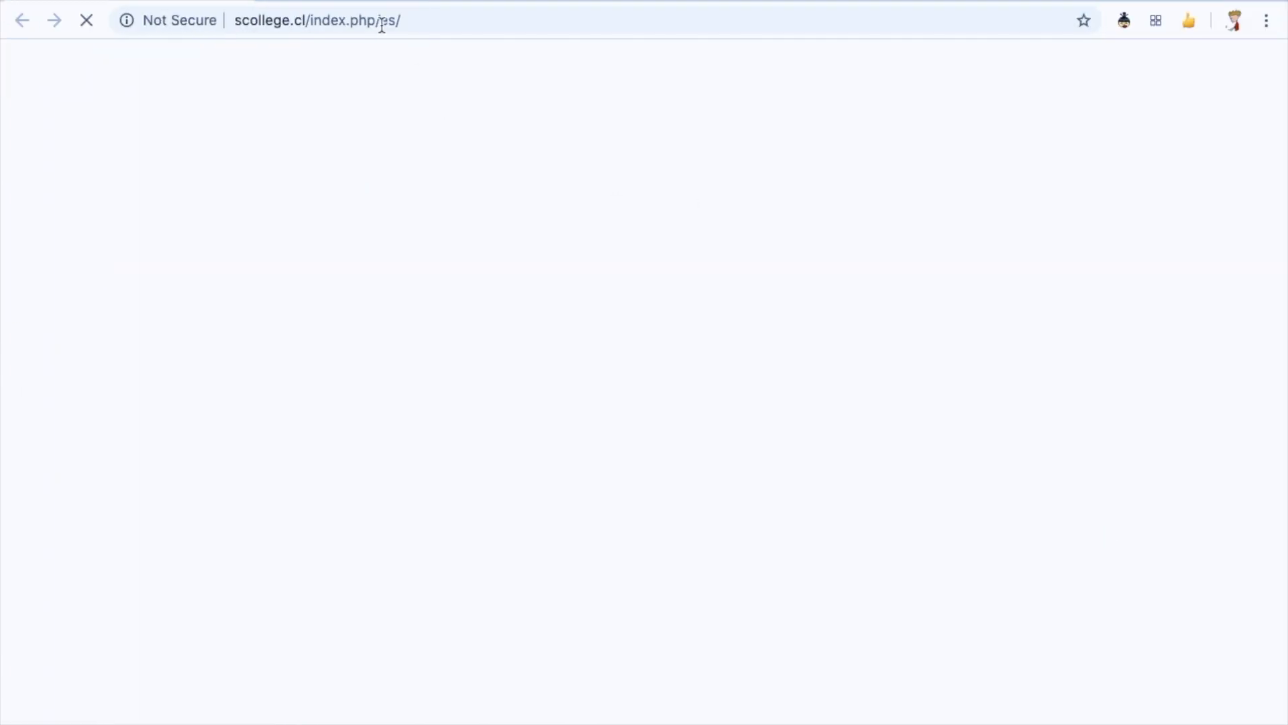
{"action": "left_click", "coordinate": [382, 25]}
{"action": "key", "text": "ctrl+v"}
{"action": "key", "text": "Return"}
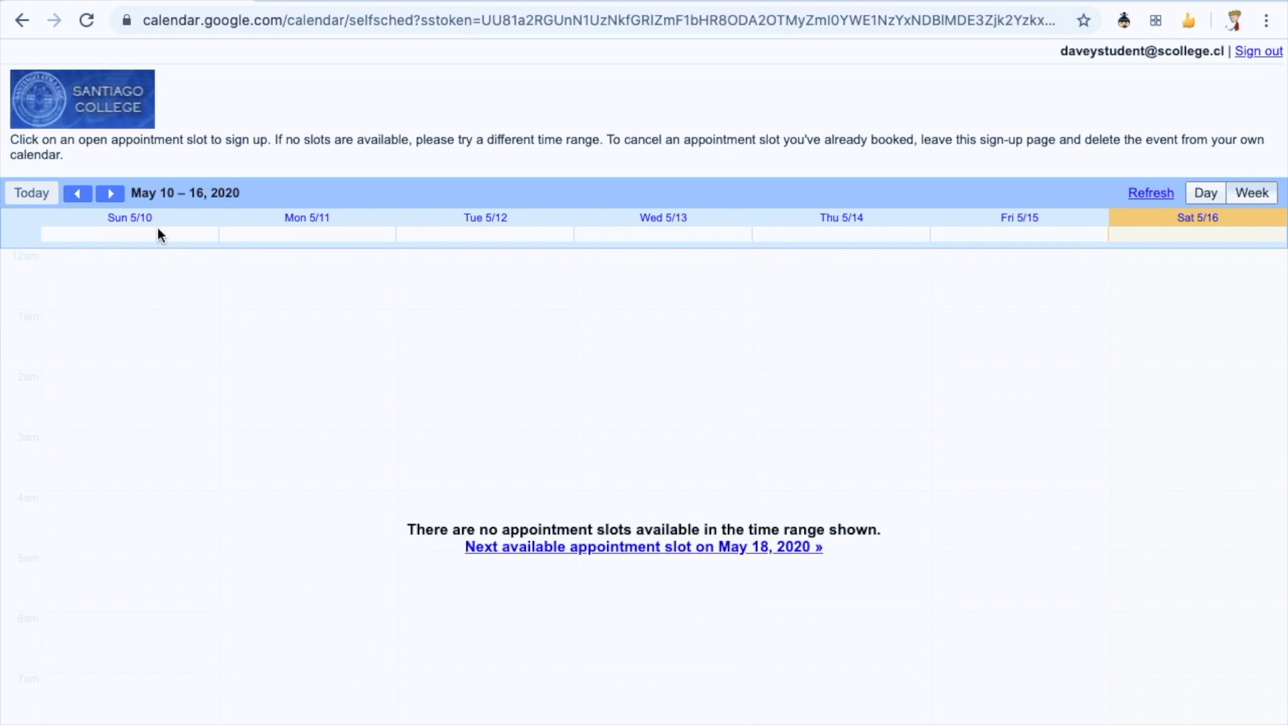
Step: Show the week of May 17–23, 2020 and book the Monday, May 18, 8:00am–8:20am slot as this student
{"action": "left_click", "coordinate": [112, 195]}
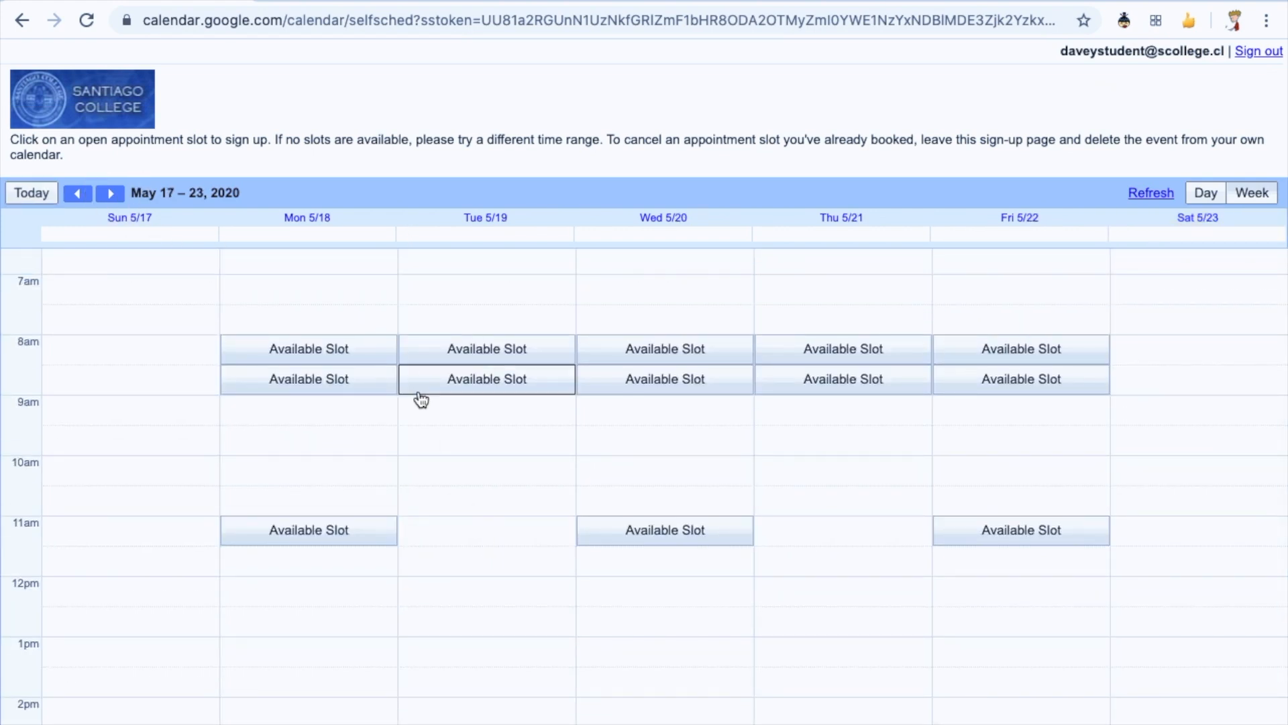
{"action": "left_click", "coordinate": [346, 352]}
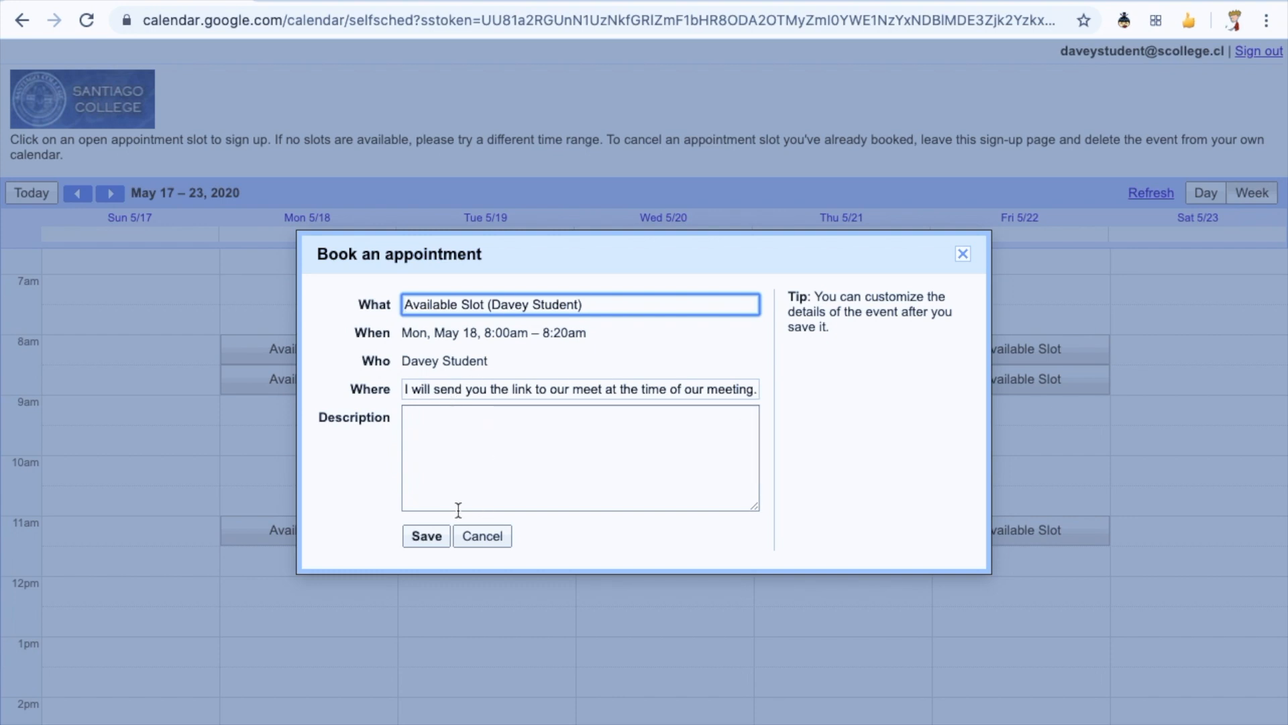
{"action": "left_click", "coordinate": [427, 537]}
{"action": "left_click", "coordinate": [764, 371]}
Step: Return to the teacher's window and open the copied appointment page in the student profile listed just after Educational (EdTech)
{"action": "scroll", "coordinate": [369, 313], "scroll_direction": "up", "scroll_amount": 1}
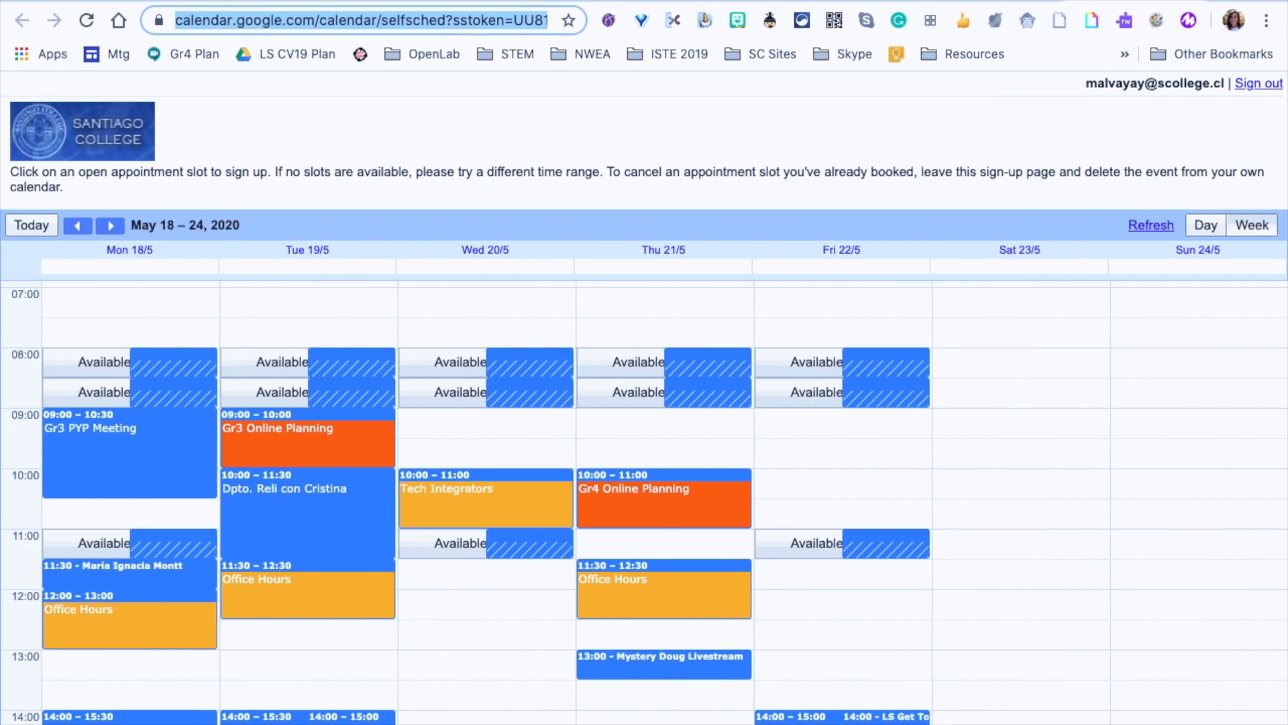
{"action": "left_click", "coordinate": [1233, 20]}
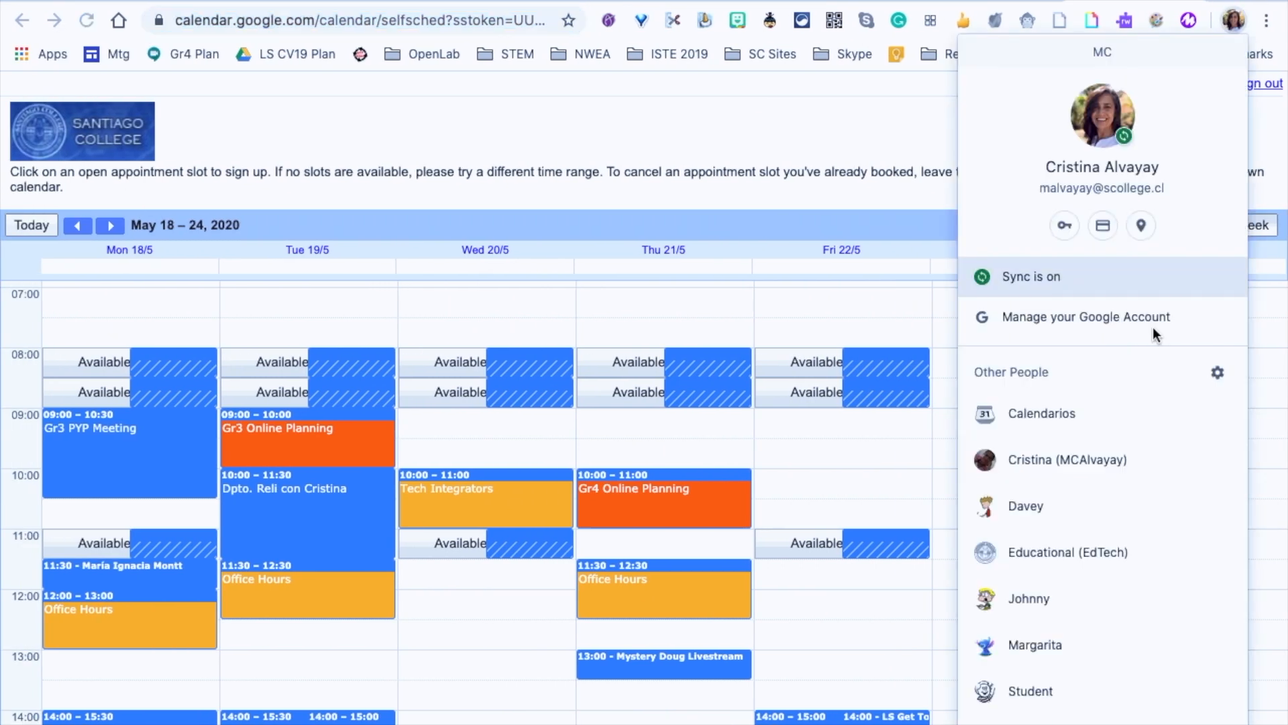
{"action": "left_click", "coordinate": [1126, 593]}
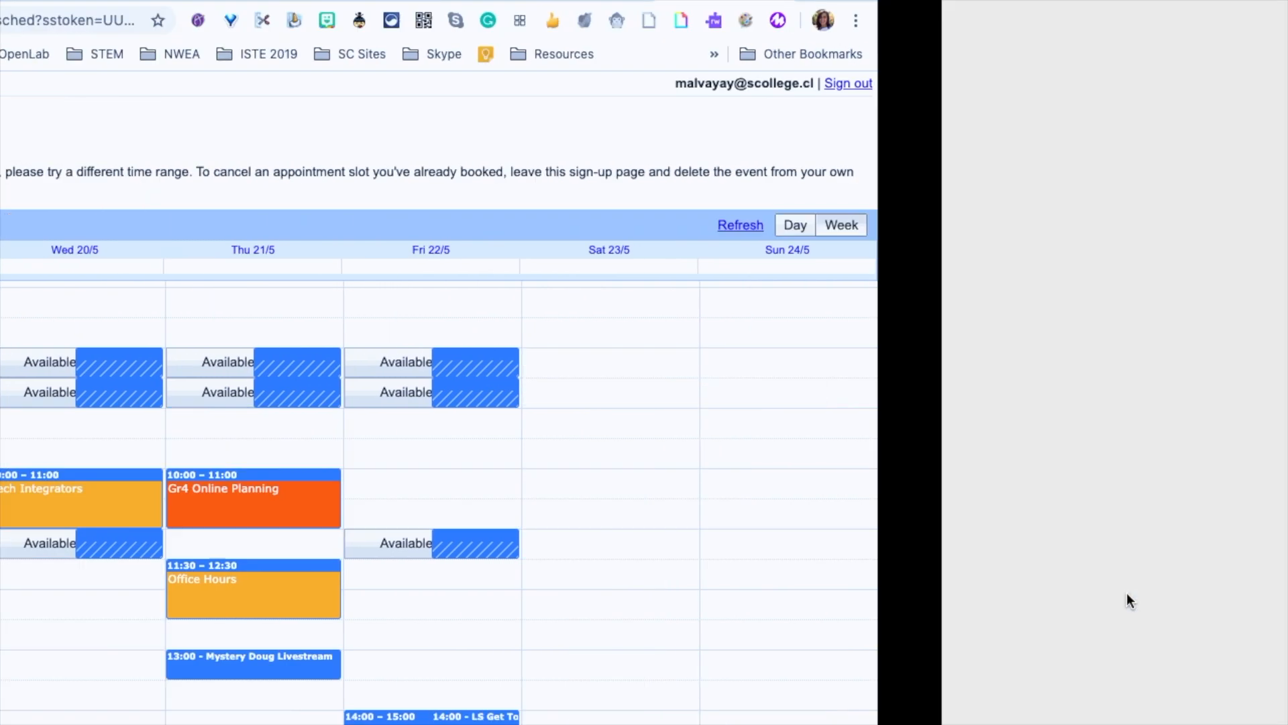
{"action": "left_click", "coordinate": [371, 15]}
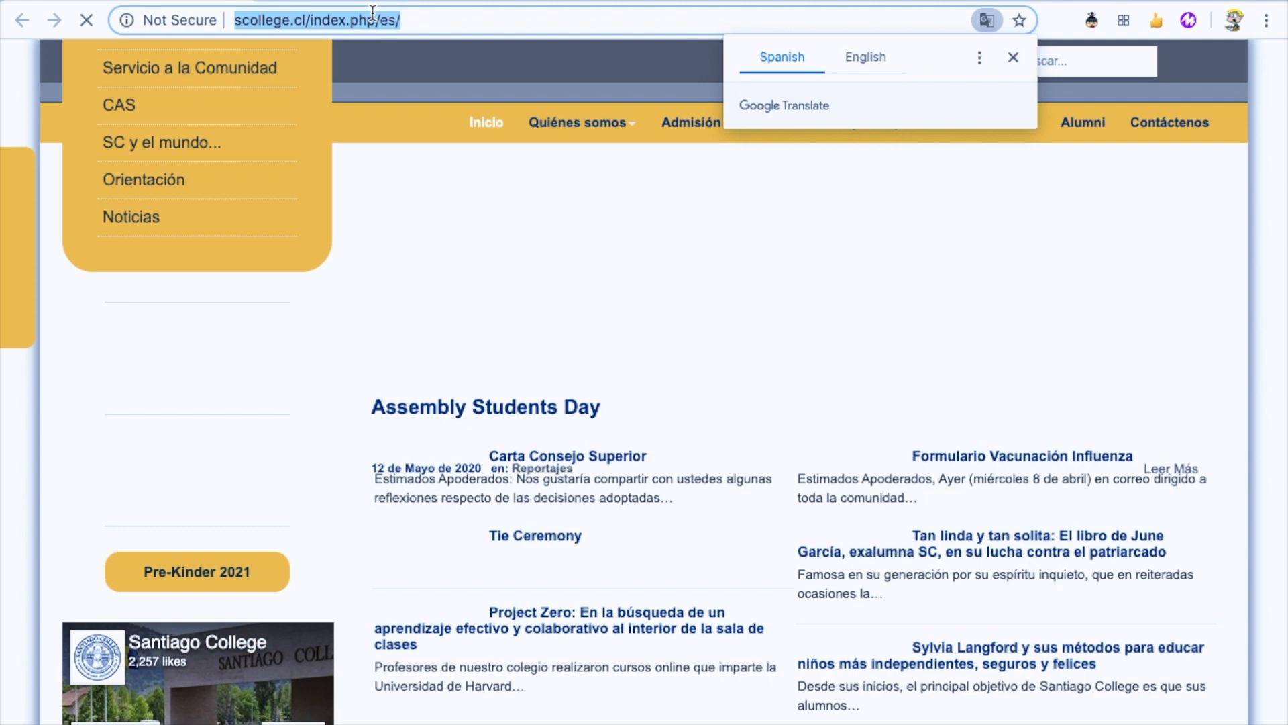
{"action": "key", "text": "super+v"}
{"action": "key", "text": "Return"}
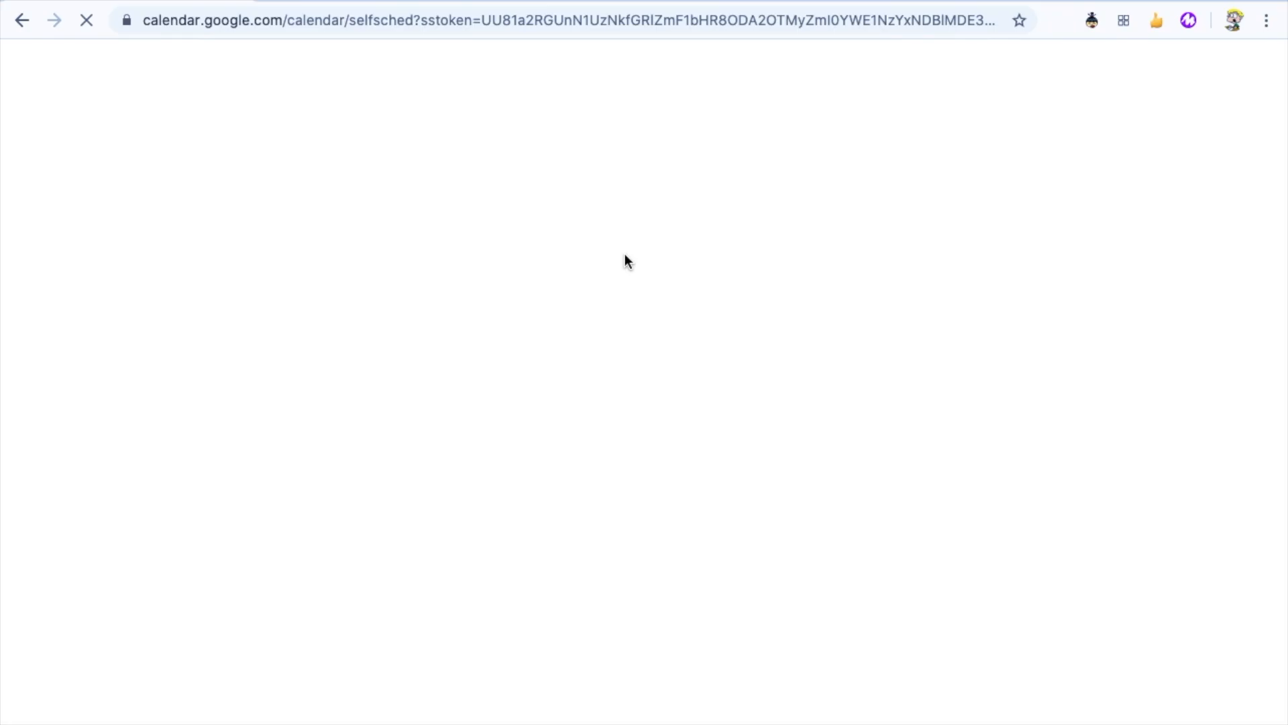
Step: Show the week of May 17–23, 2020 and book the Monday, May 18, 11:00am–11:20am slot as the second student
{"action": "left_click", "coordinate": [110, 193]}
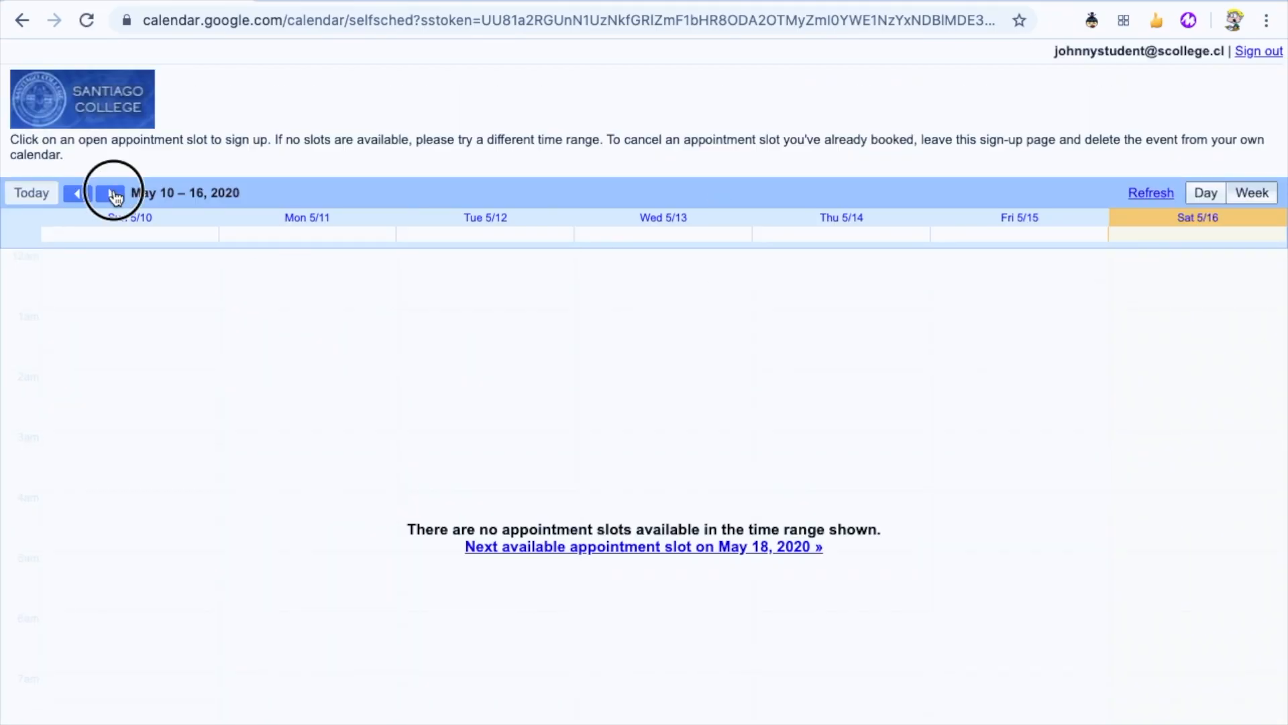
{"action": "left_click", "coordinate": [372, 448]}
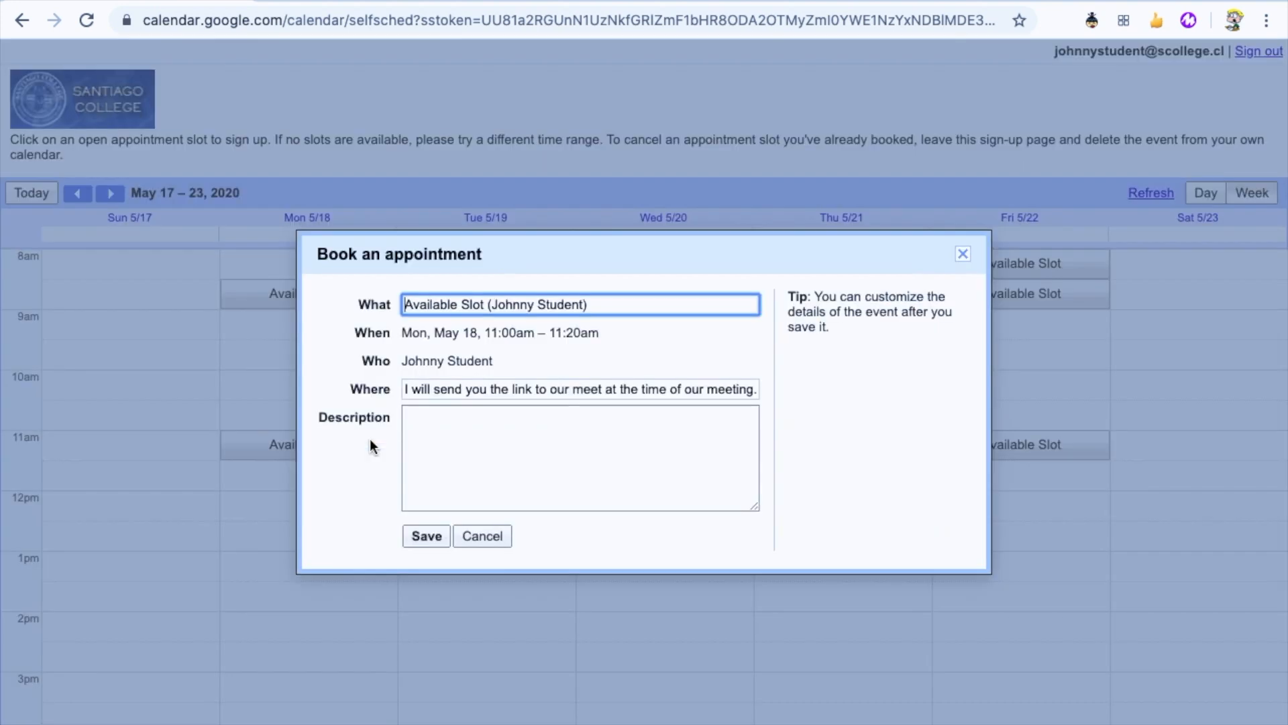
{"action": "left_click", "coordinate": [429, 535]}
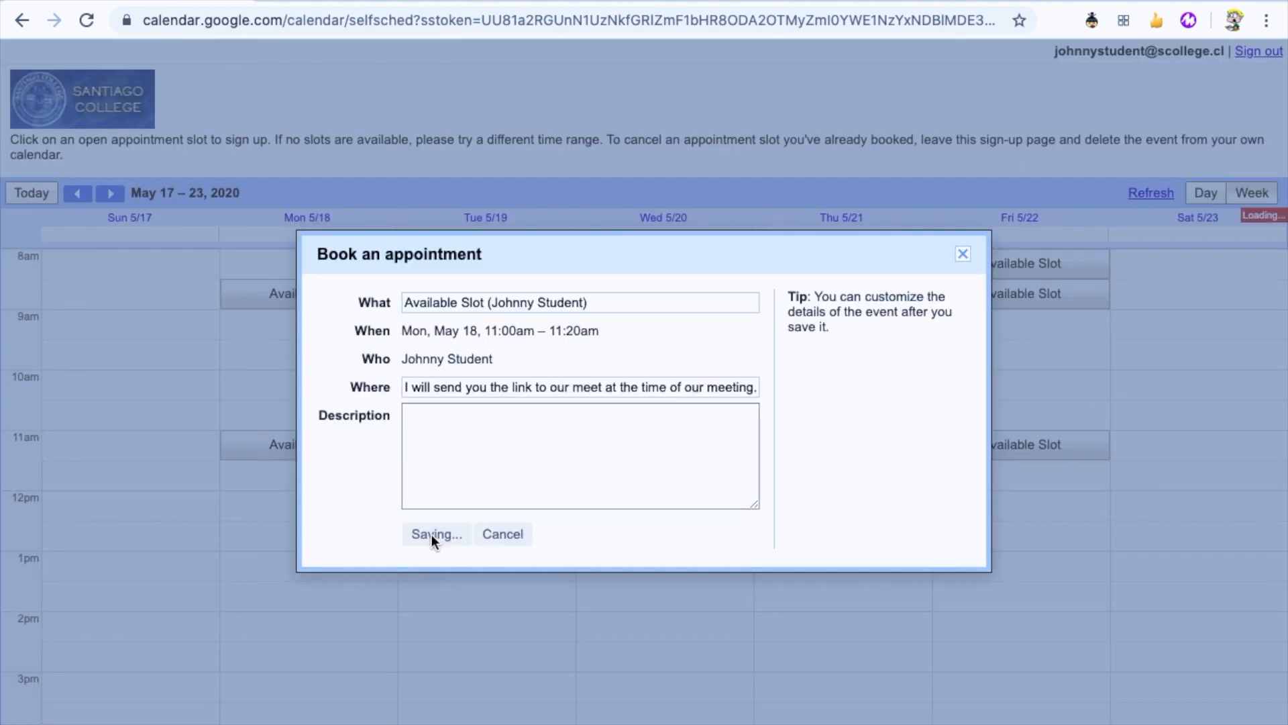
{"action": "left_click", "coordinate": [767, 384]}
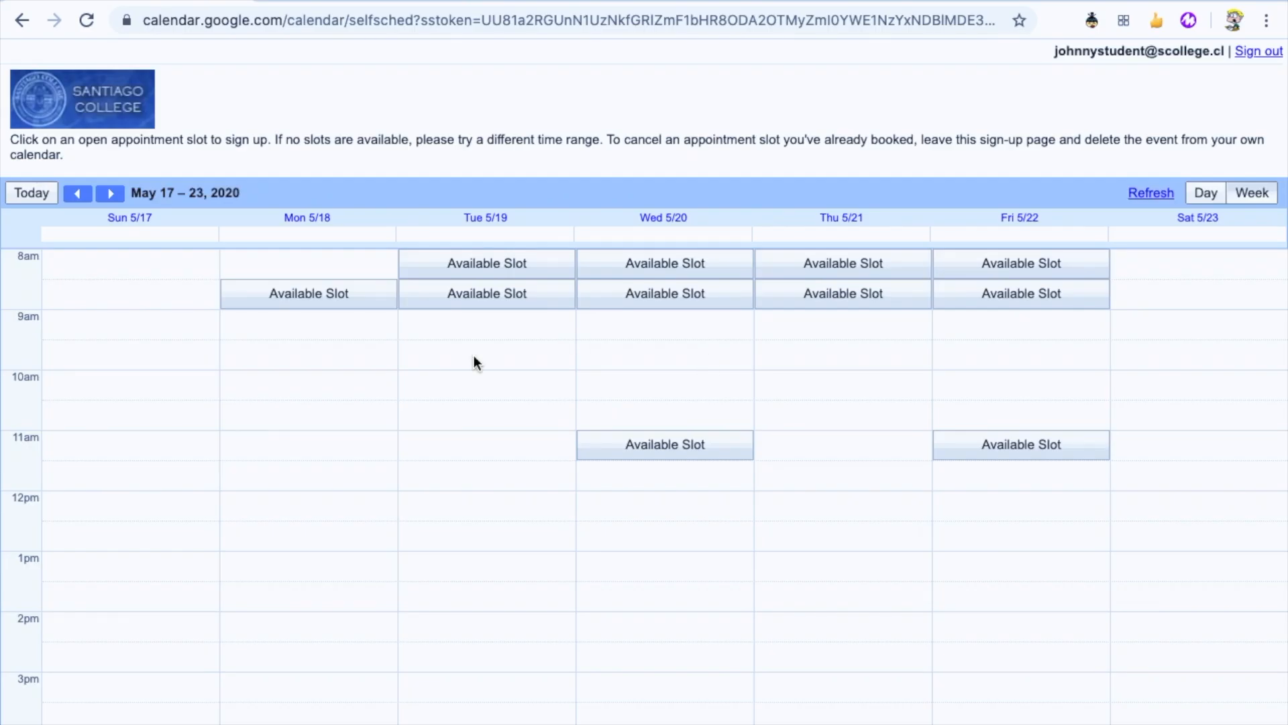
Step: Return to the teacher's calendar week view to check Monday's bookings
{"action": "scroll", "coordinate": [466, 375], "scroll_direction": "up", "scroll_amount": 2}
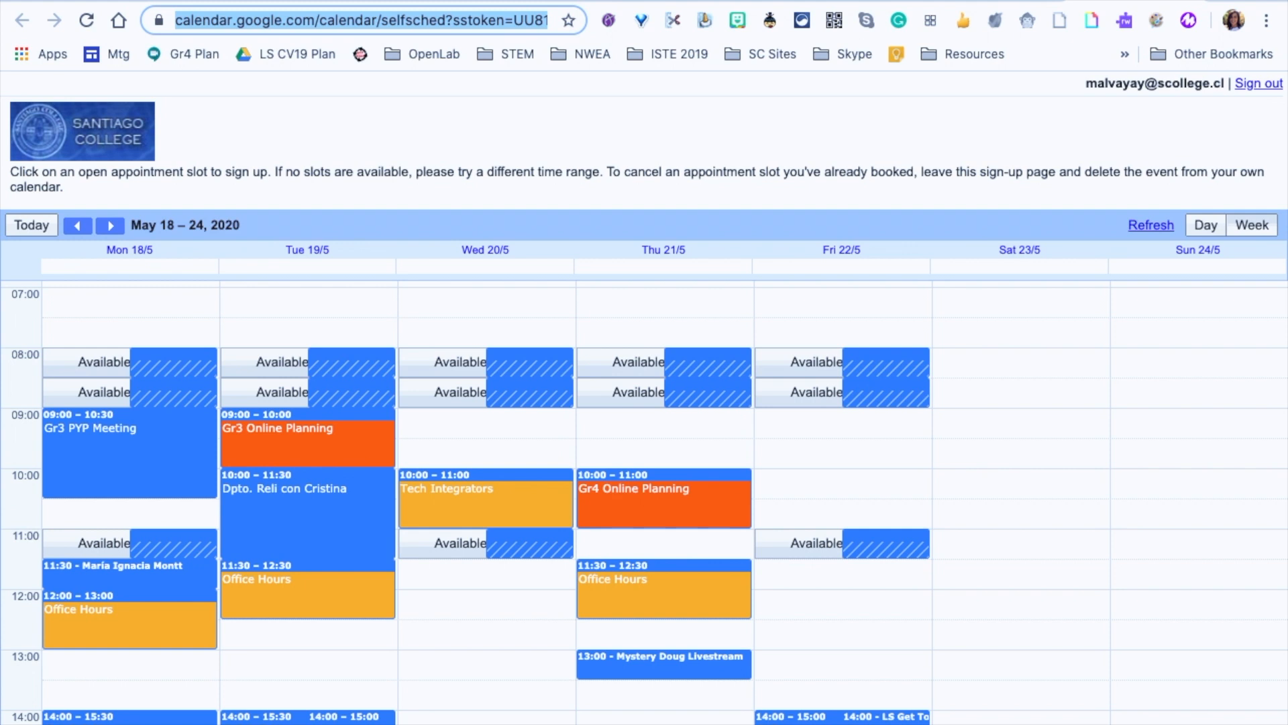
{"action": "left_click", "coordinate": [590, 2]}
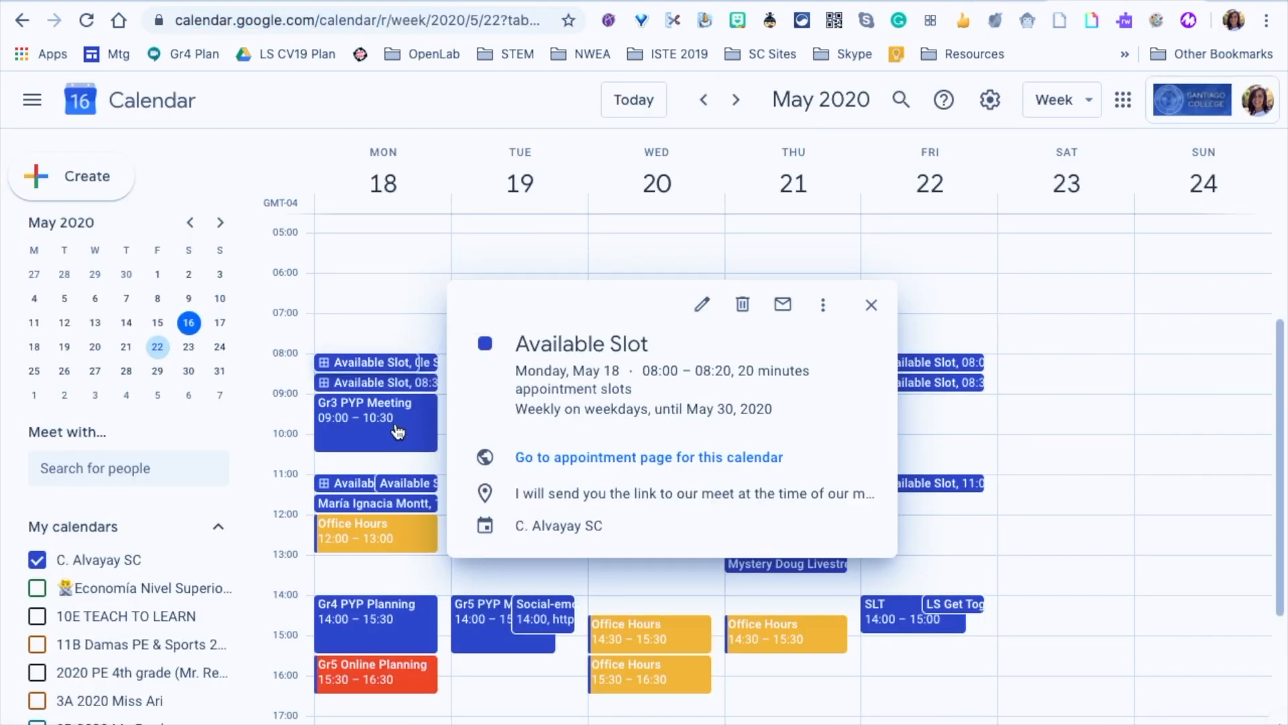
Step: View the details of the student bookings for Monday, May 18 at 08:00–08:20 and 11:00–11:20, and close them
{"action": "left_click", "coordinate": [871, 305]}
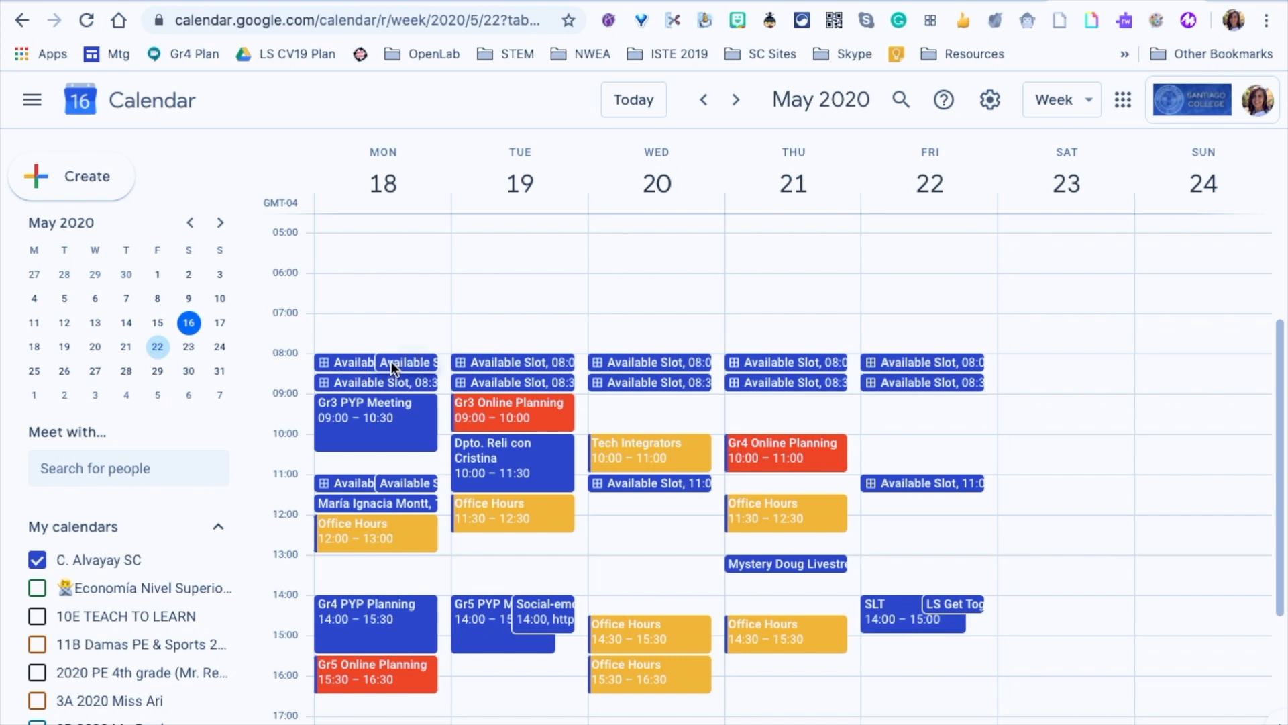
{"action": "left_click", "coordinate": [392, 361]}
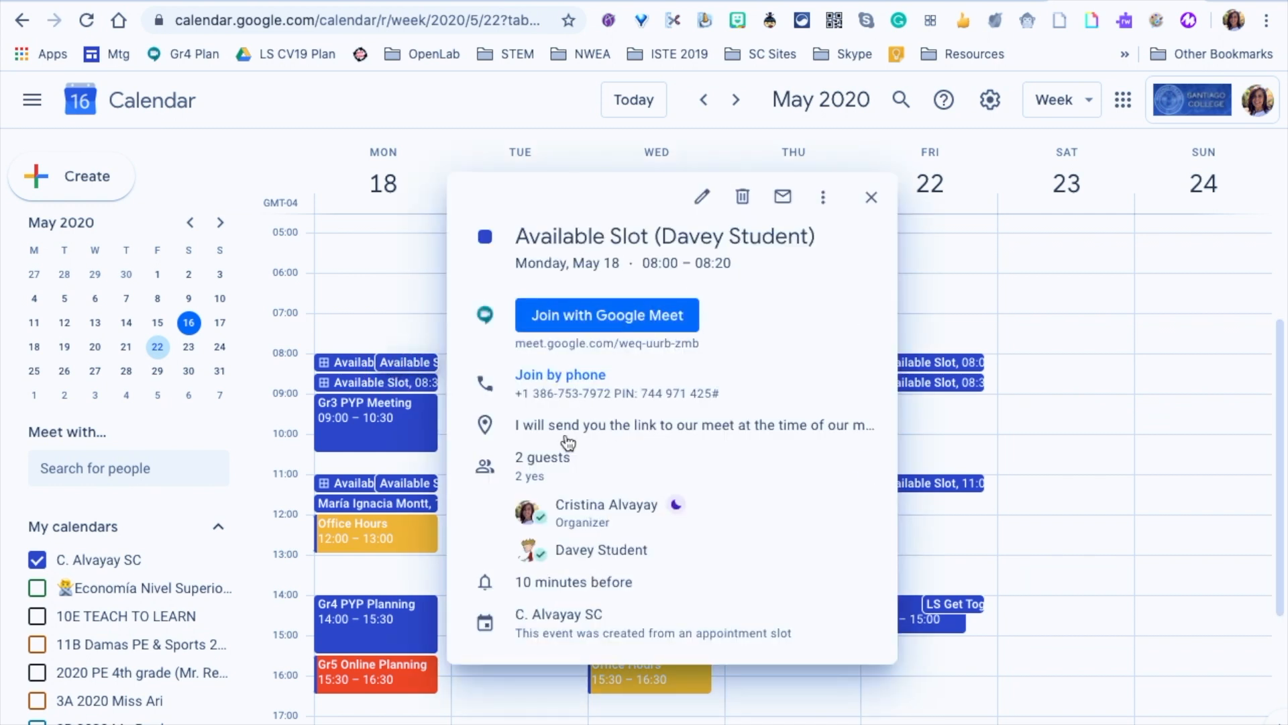
{"action": "left_click", "coordinate": [404, 484]}
{"action": "left_click", "coordinate": [403, 484]}
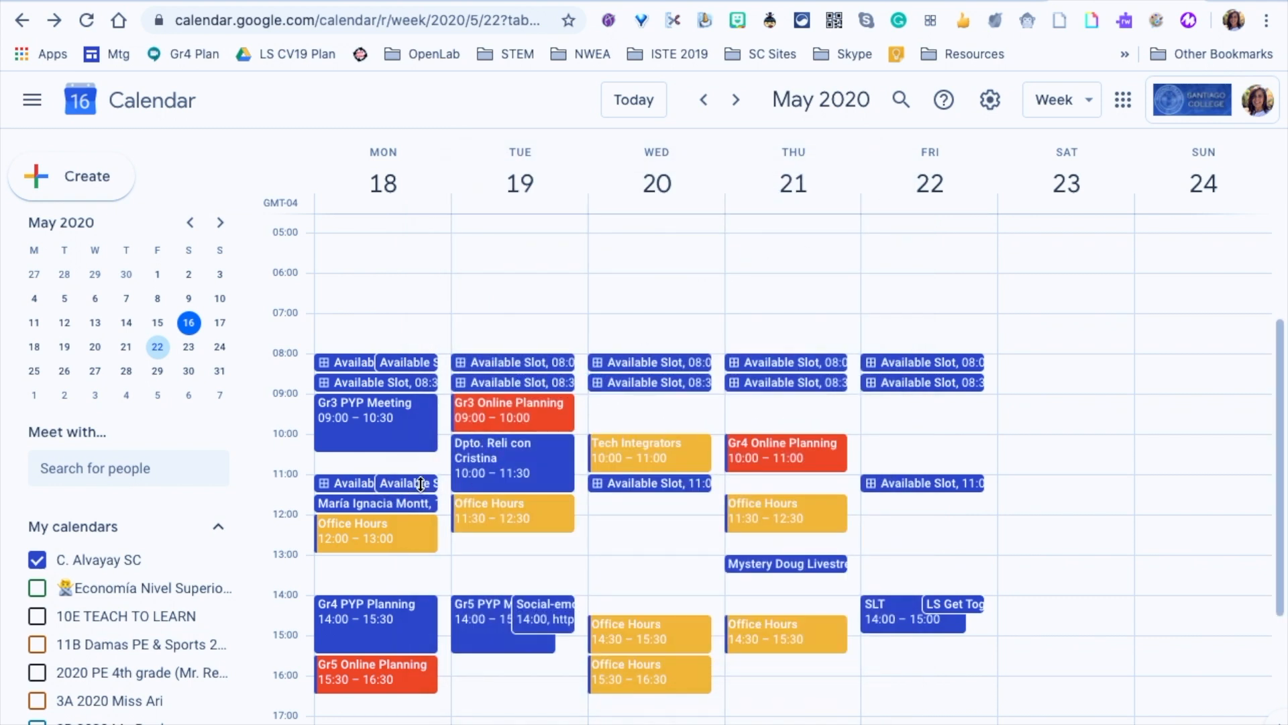
{"action": "left_click", "coordinate": [420, 484]}
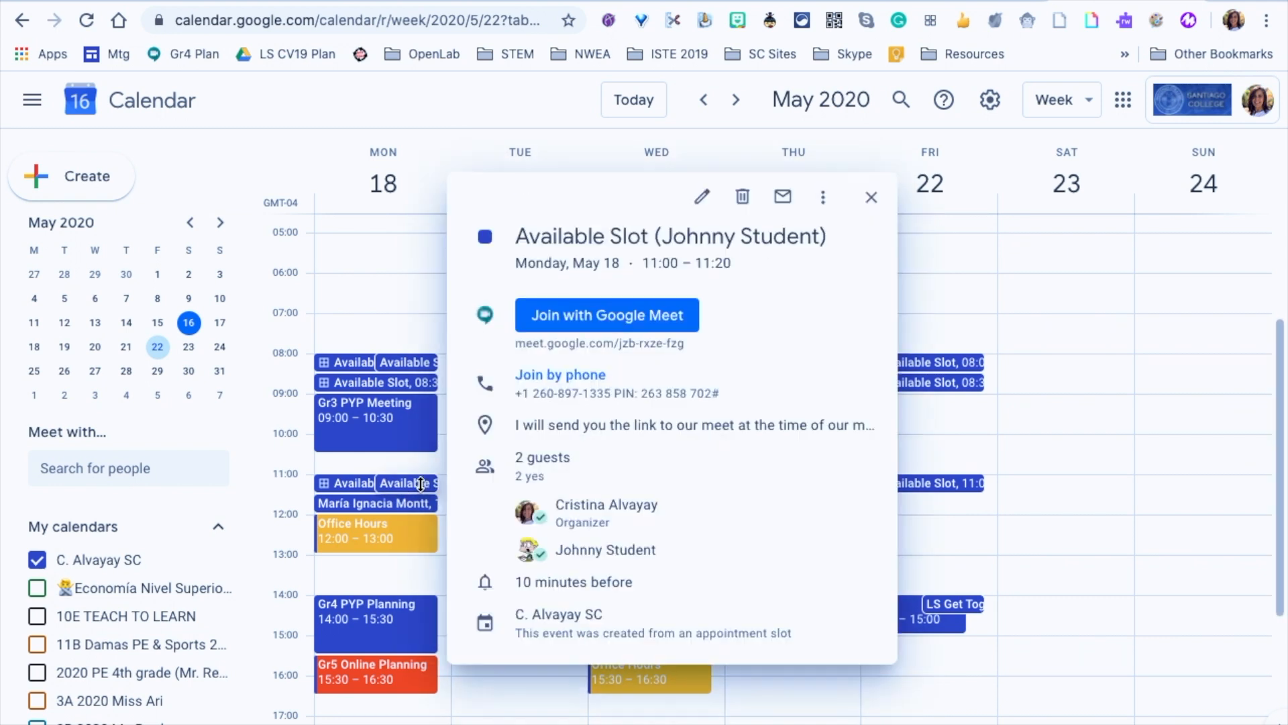
{"action": "left_click", "coordinate": [871, 197]}
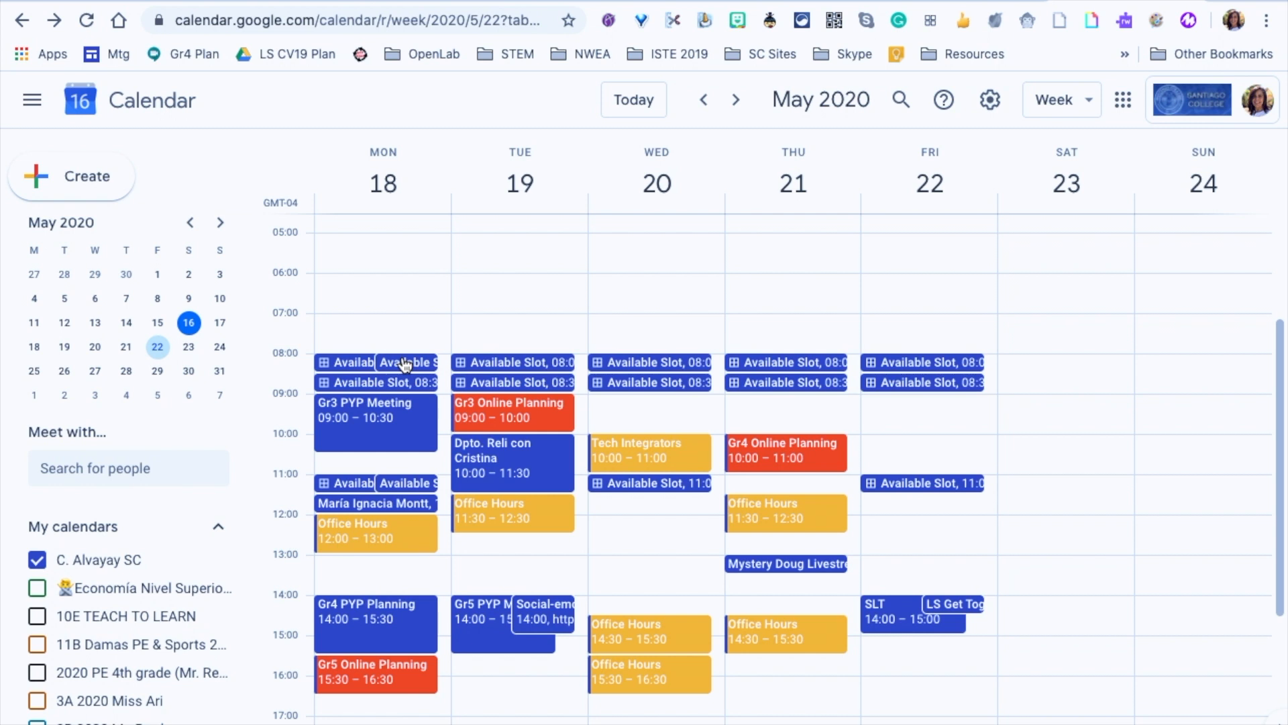
Step: Open the appointment page from Monday's 08:00 Available Slot, select its web address, and return to the calendar's week view
{"action": "scroll", "coordinate": [416, 407], "scroll_direction": "down", "scroll_amount": 1}
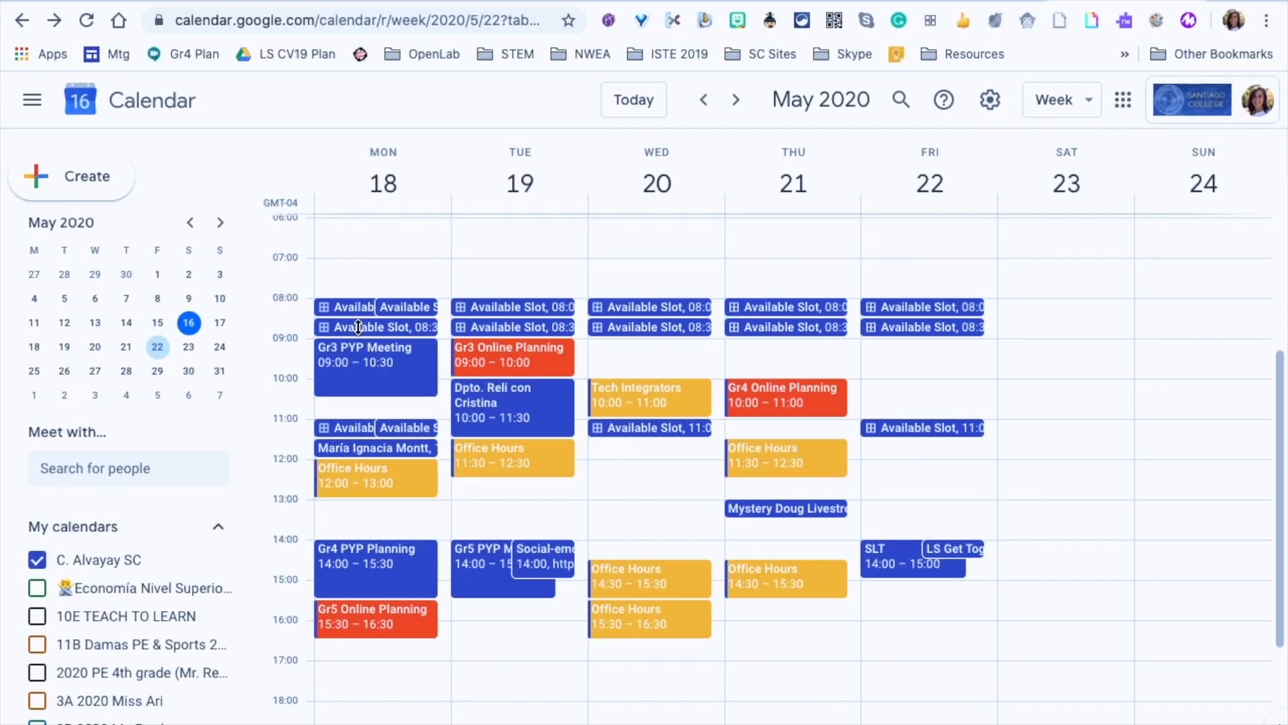
{"action": "left_click", "coordinate": [345, 307]}
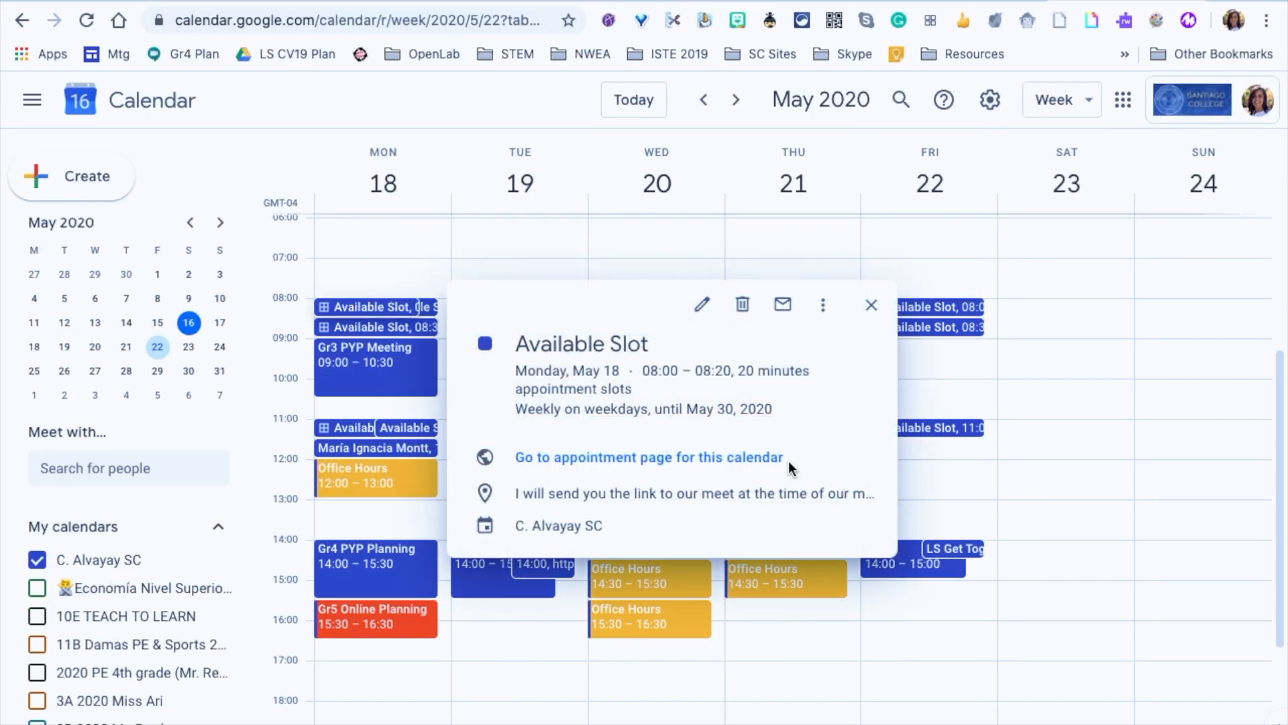
{"action": "left_click", "coordinate": [540, 461]}
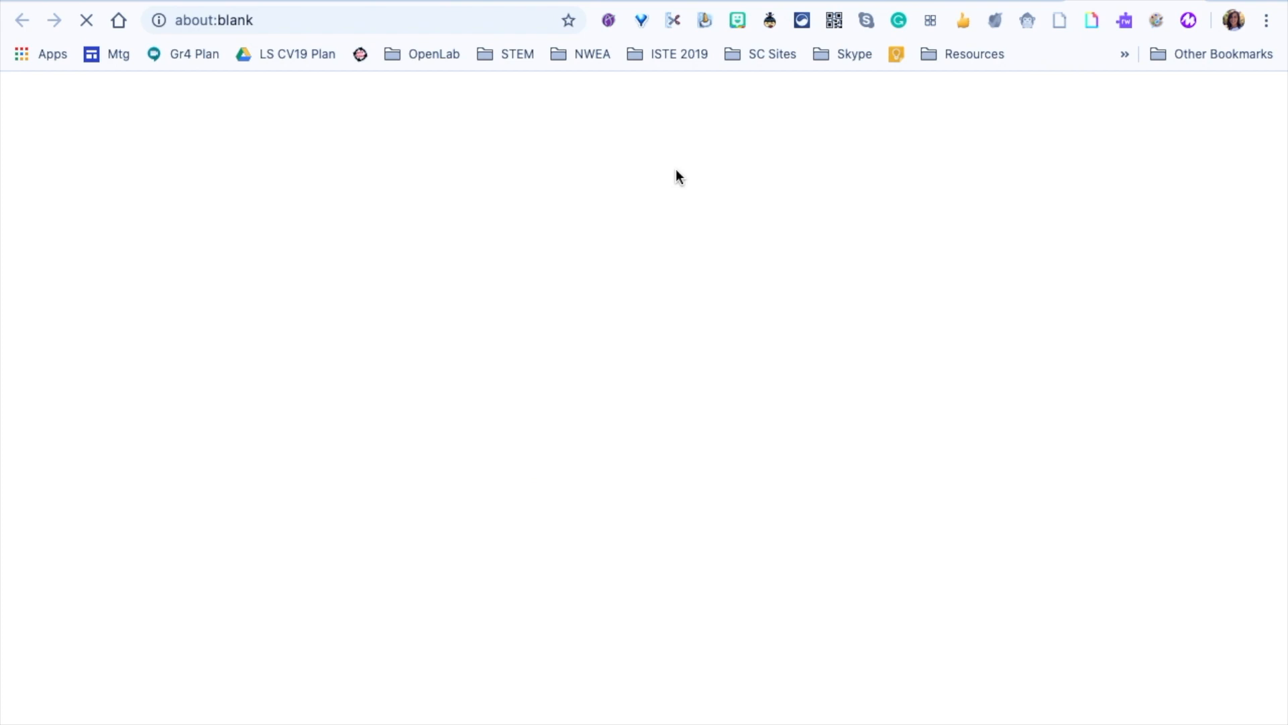
{"action": "left_click", "coordinate": [457, 20]}
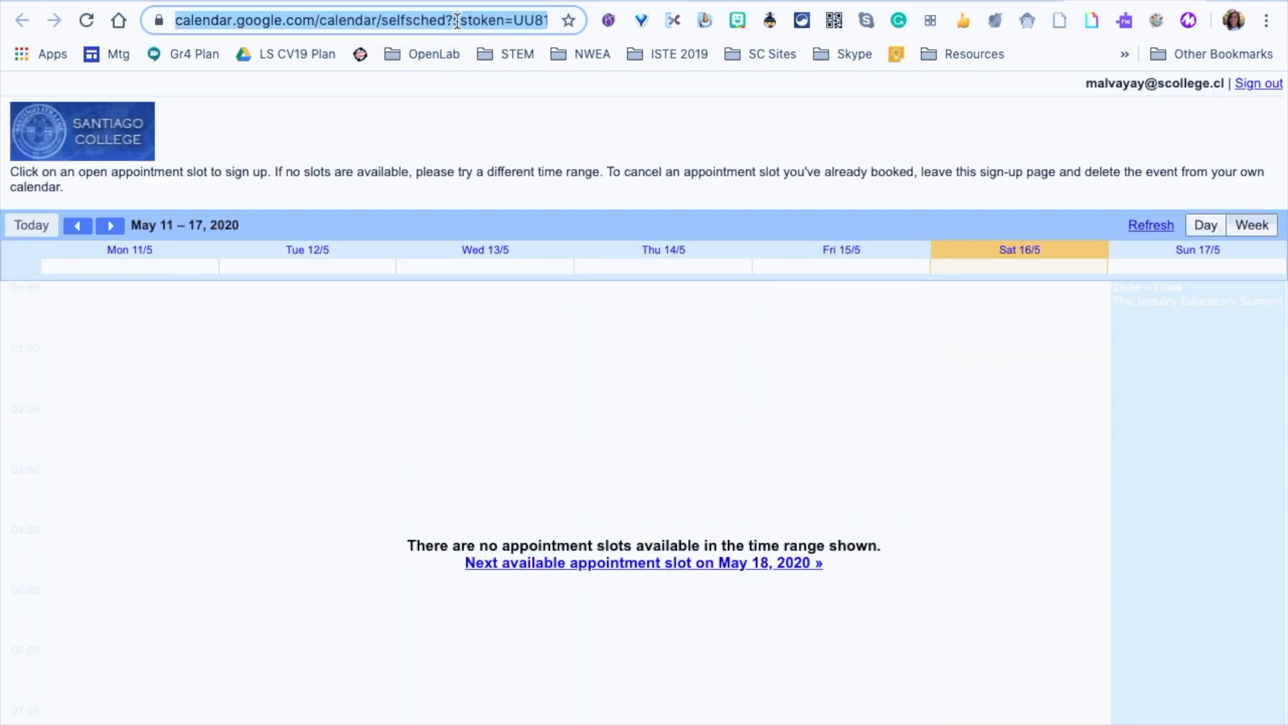
{"action": "key", "text": "super+w"}
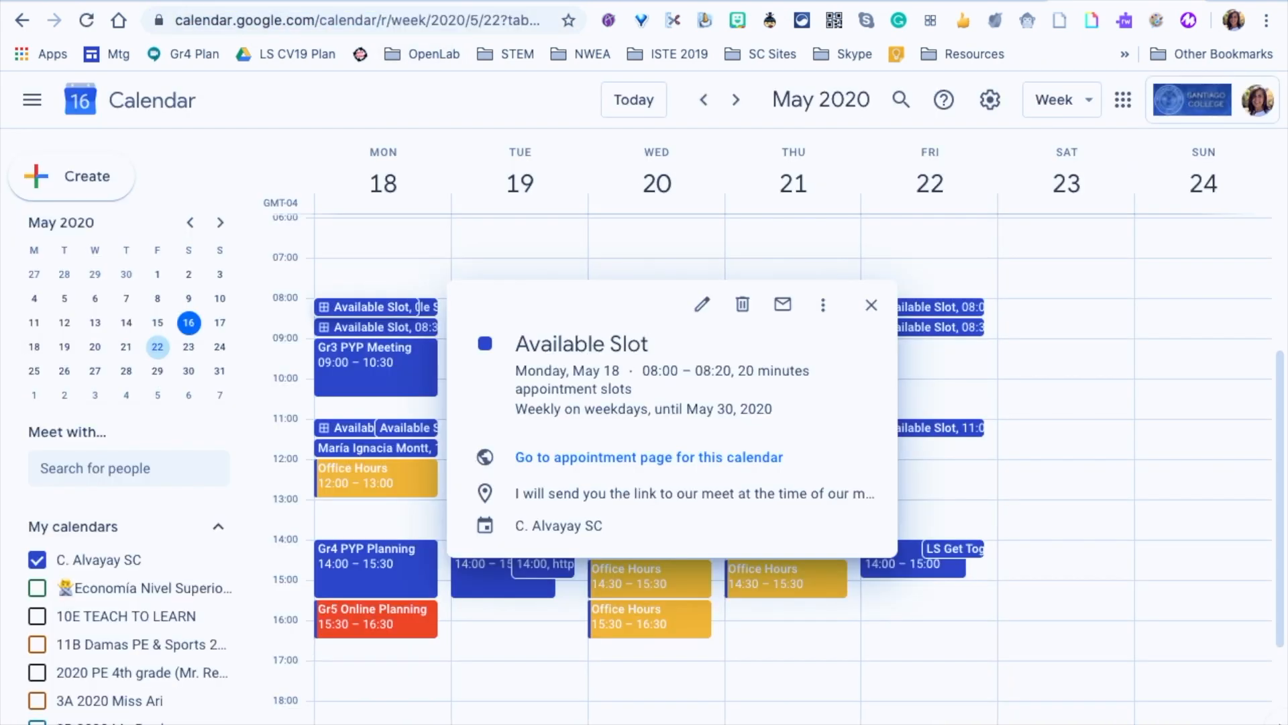
{"action": "left_click", "coordinate": [872, 306]}
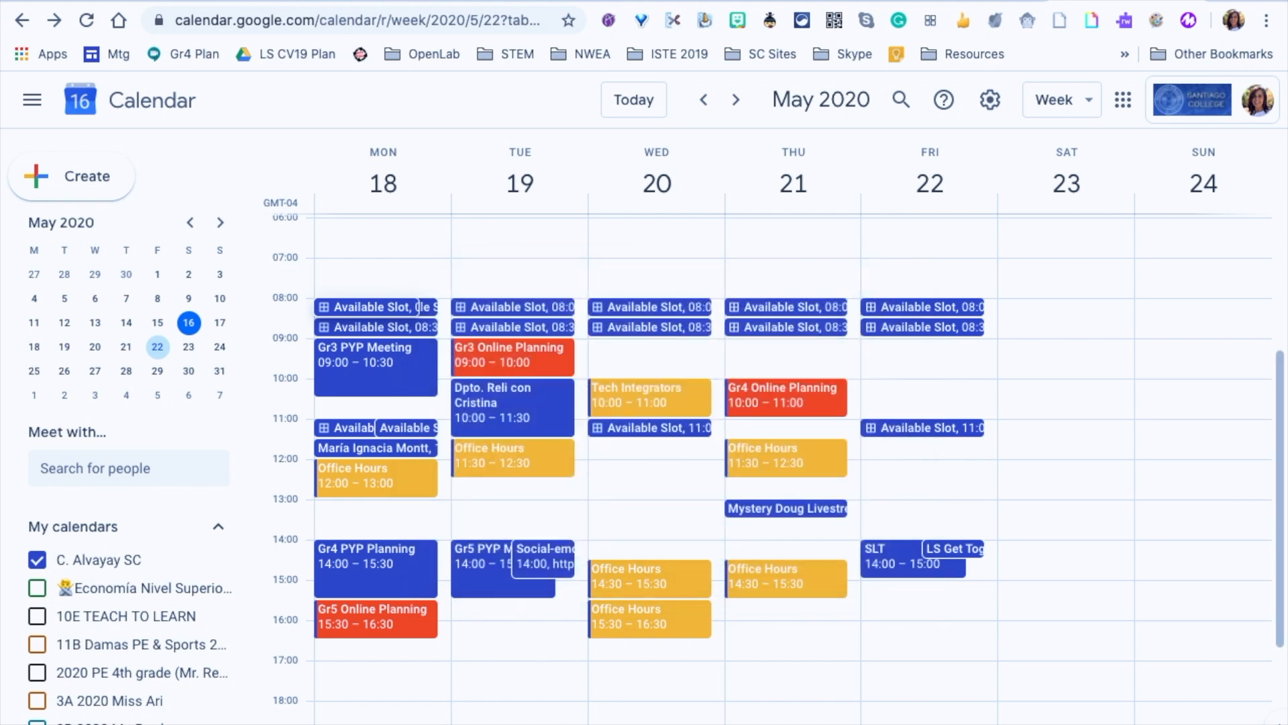